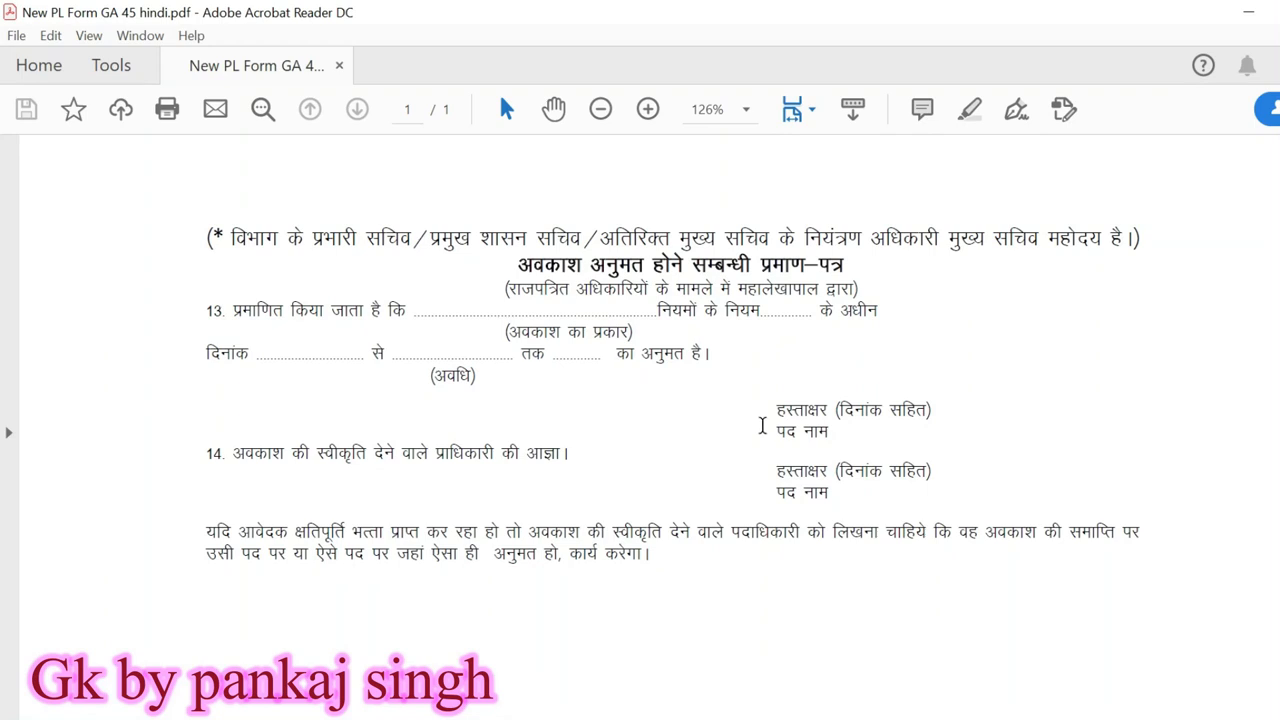
# Step: Review the GA 45 leave application form, from the applicant's details through the declarations to the signature and recommendation sections
pyautogui.scroll(12, 762, 426)
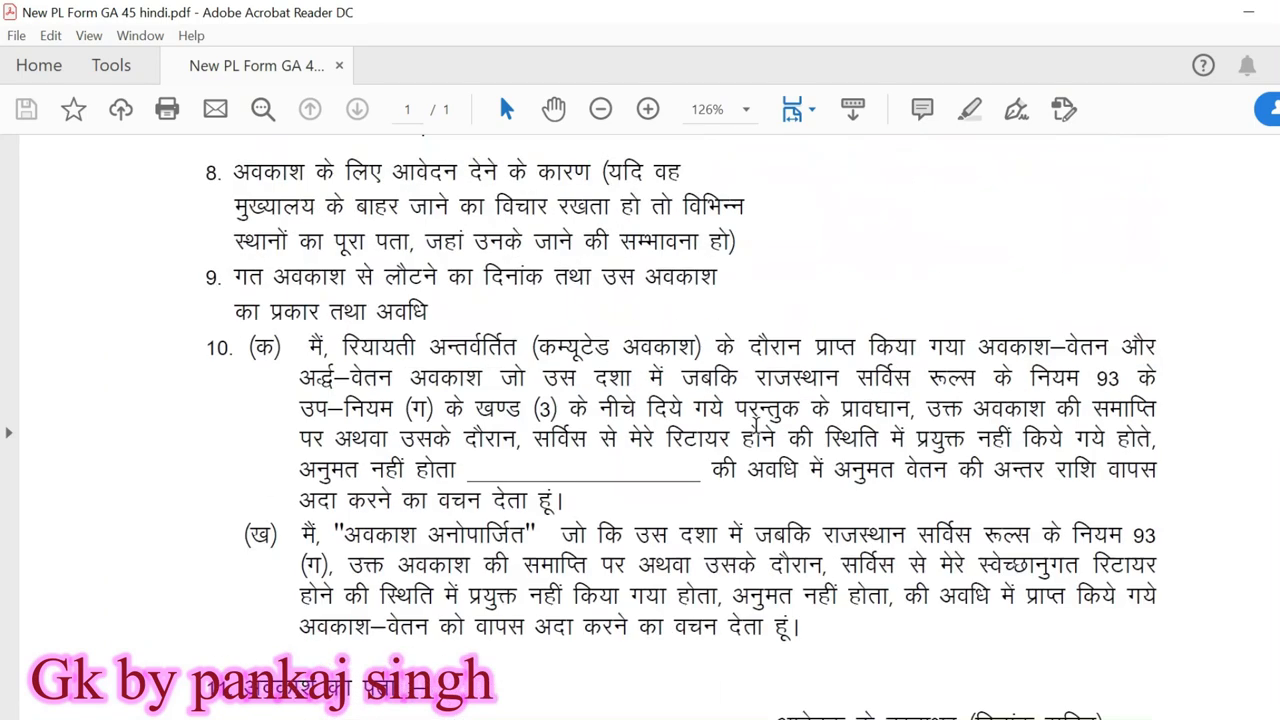
pyautogui.scroll(5, 756, 433)
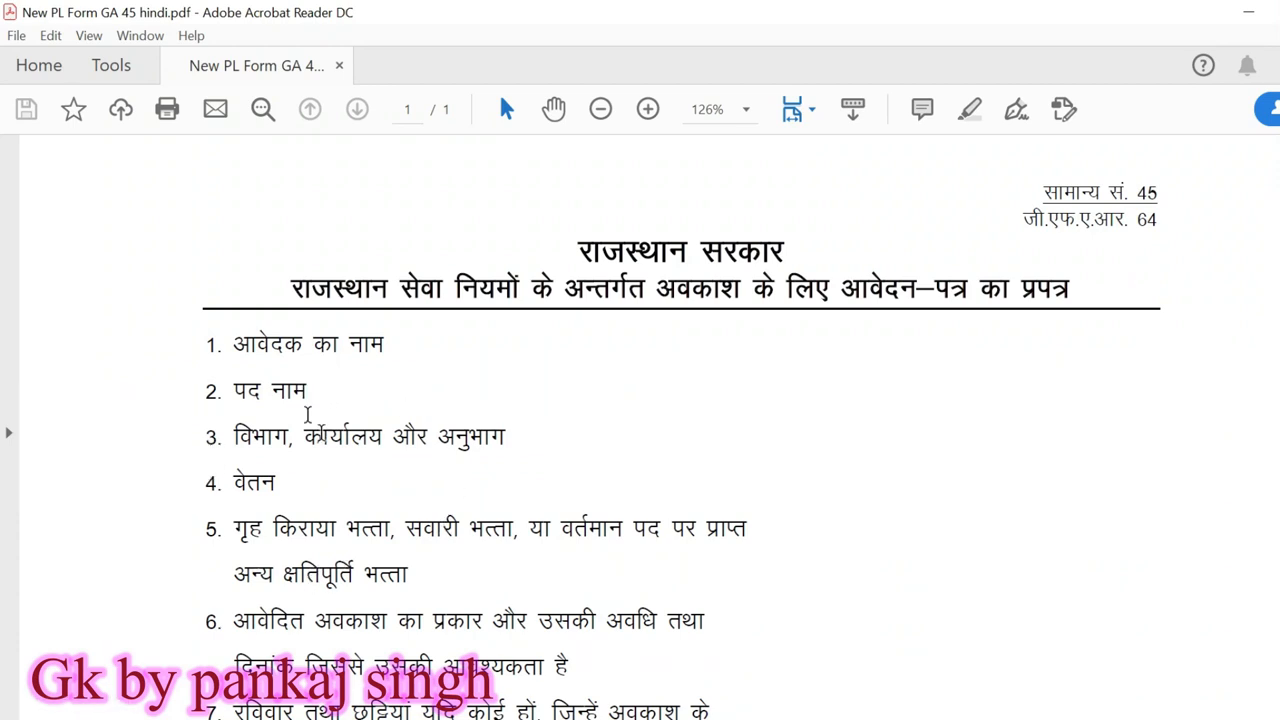
pyautogui.scroll(-8, 622, 492)
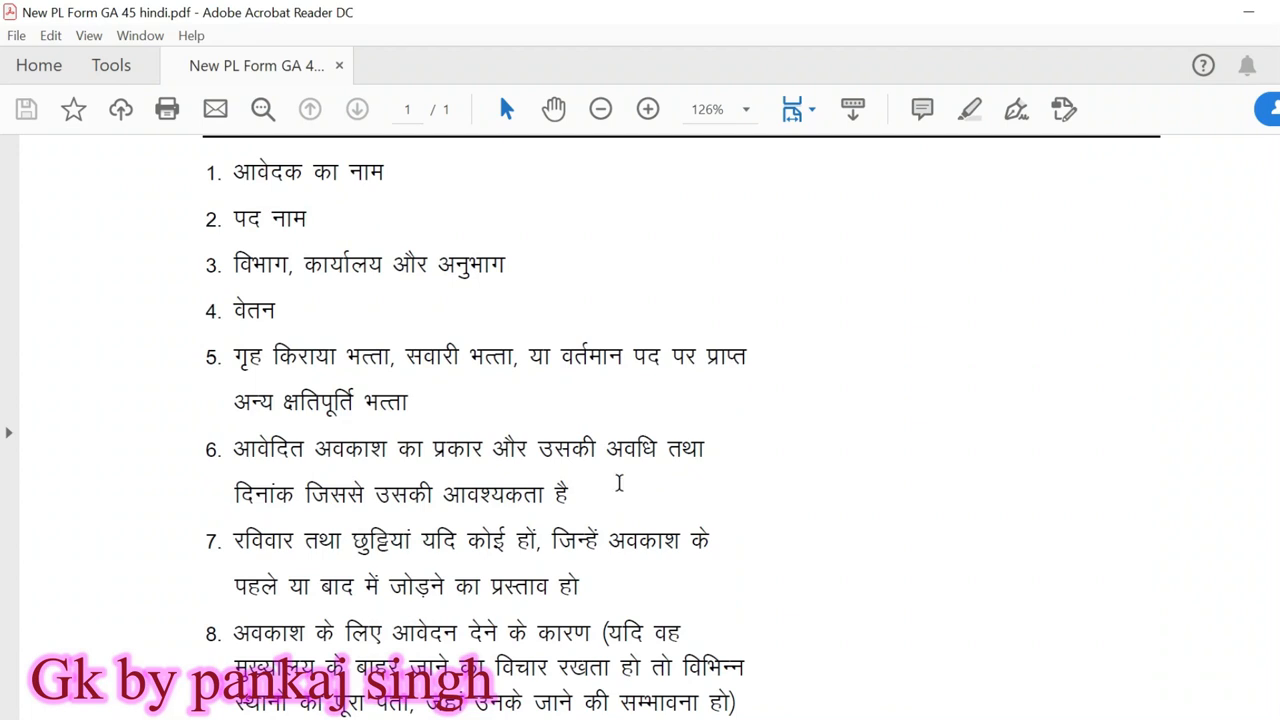
pyautogui.scroll(-3, 617, 478)
pyautogui.scroll(4, 617, 478)
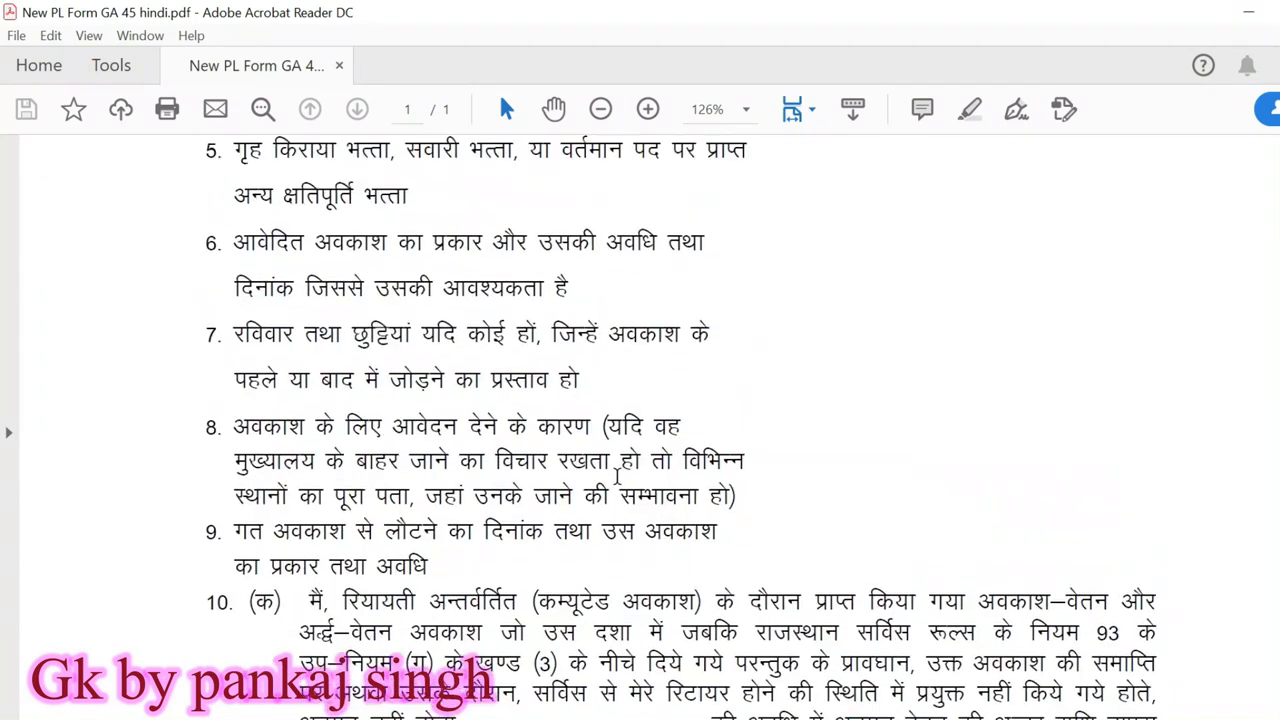
pyautogui.scroll(-5, 616, 480)
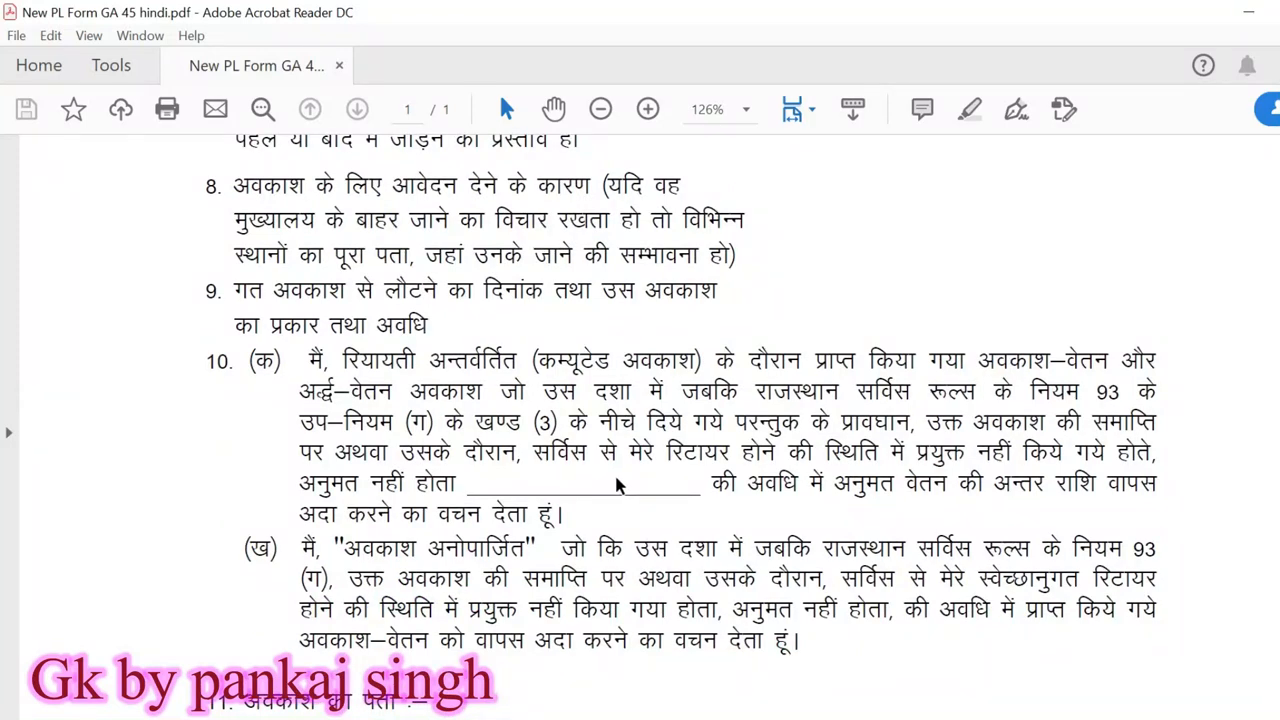
pyautogui.scroll(-4, 1226, 529)
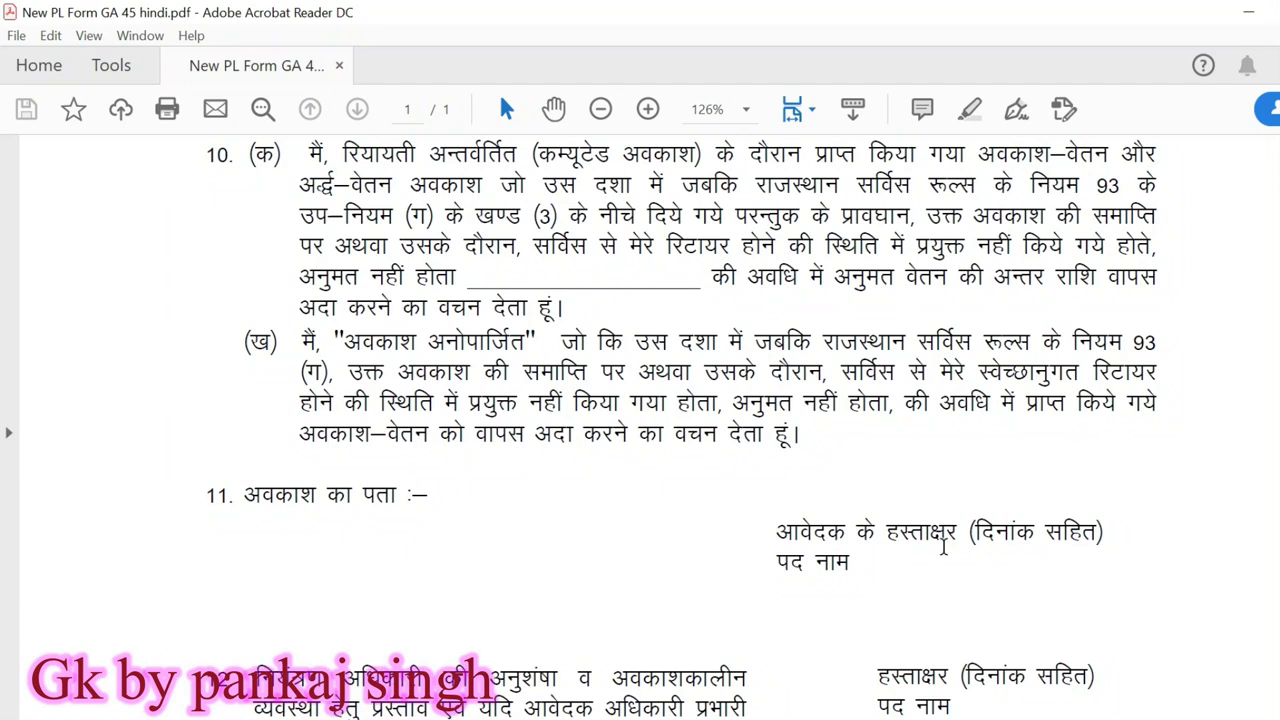
pyautogui.scroll(-1, 973, 562)
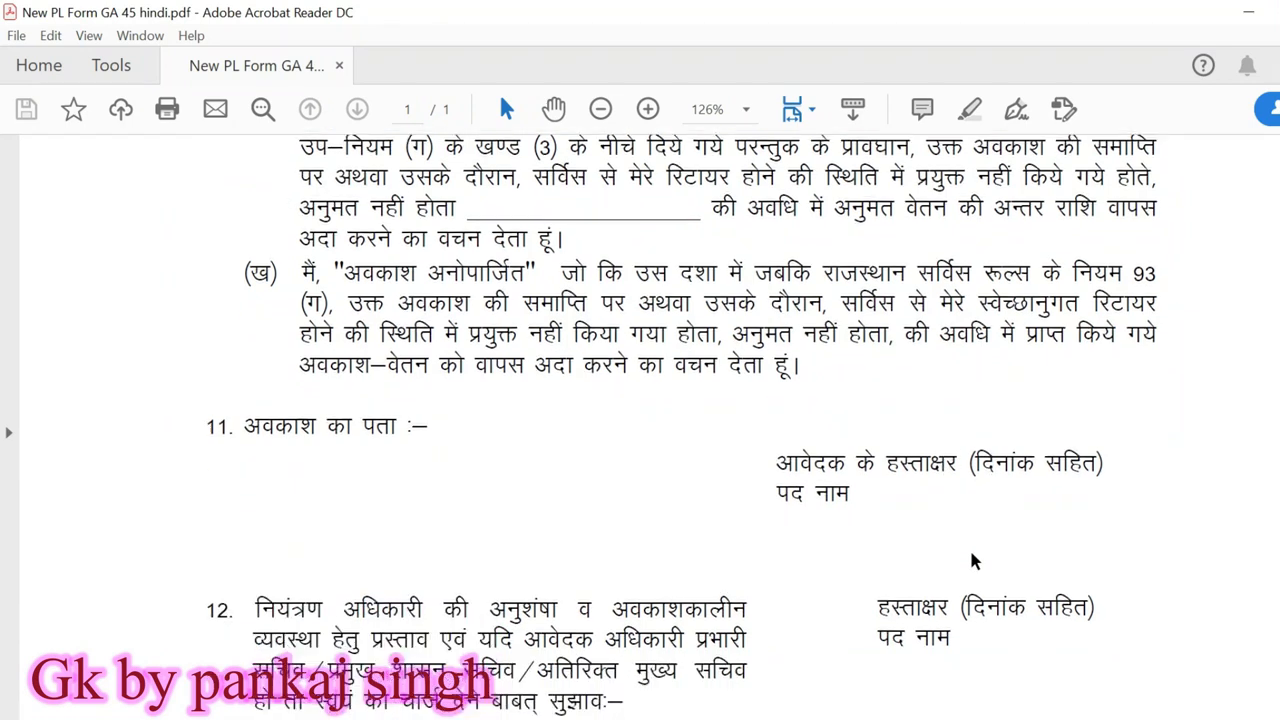
pyautogui.scroll(-2, 968, 560)
pyautogui.scroll(-3, 957, 534)
pyautogui.scroll(-5, 957, 527)
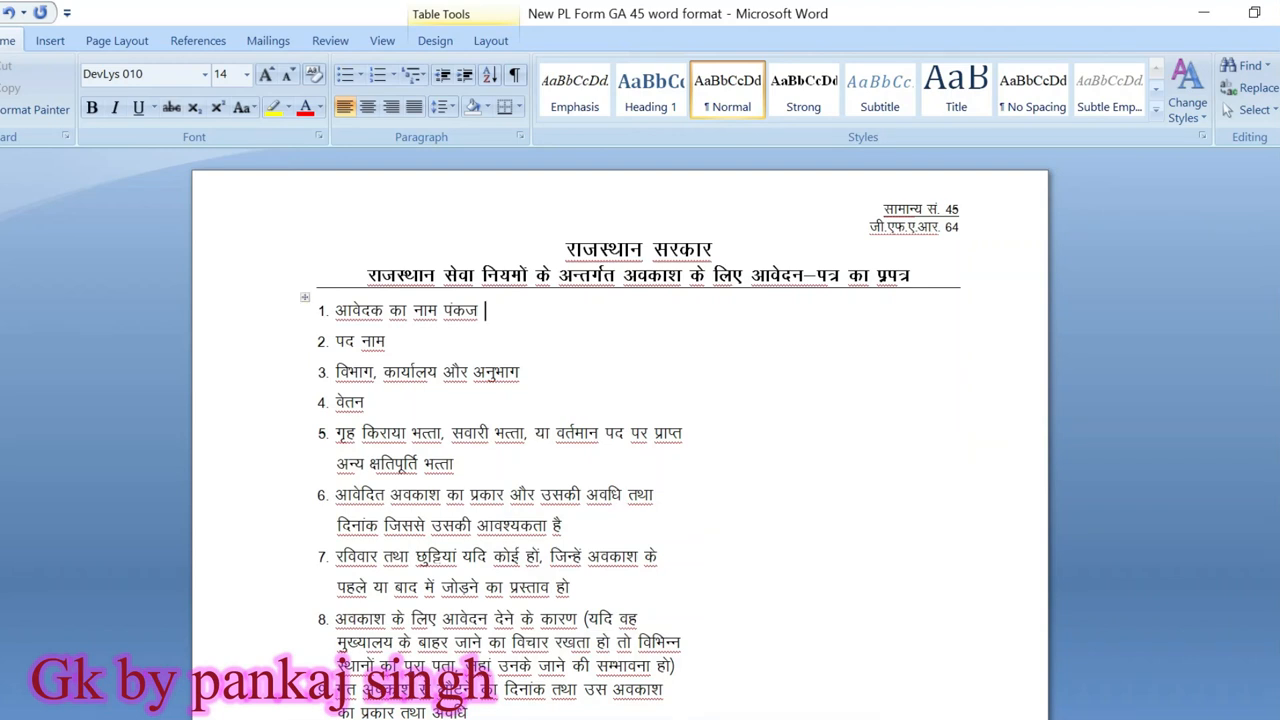
# Step: Add extra space before the applicant's name in item 1 of the Word form and make the name bold
pyautogui.click(441, 310)
pyautogui.moveTo(450, 311); pyautogui.dragTo(490, 312)
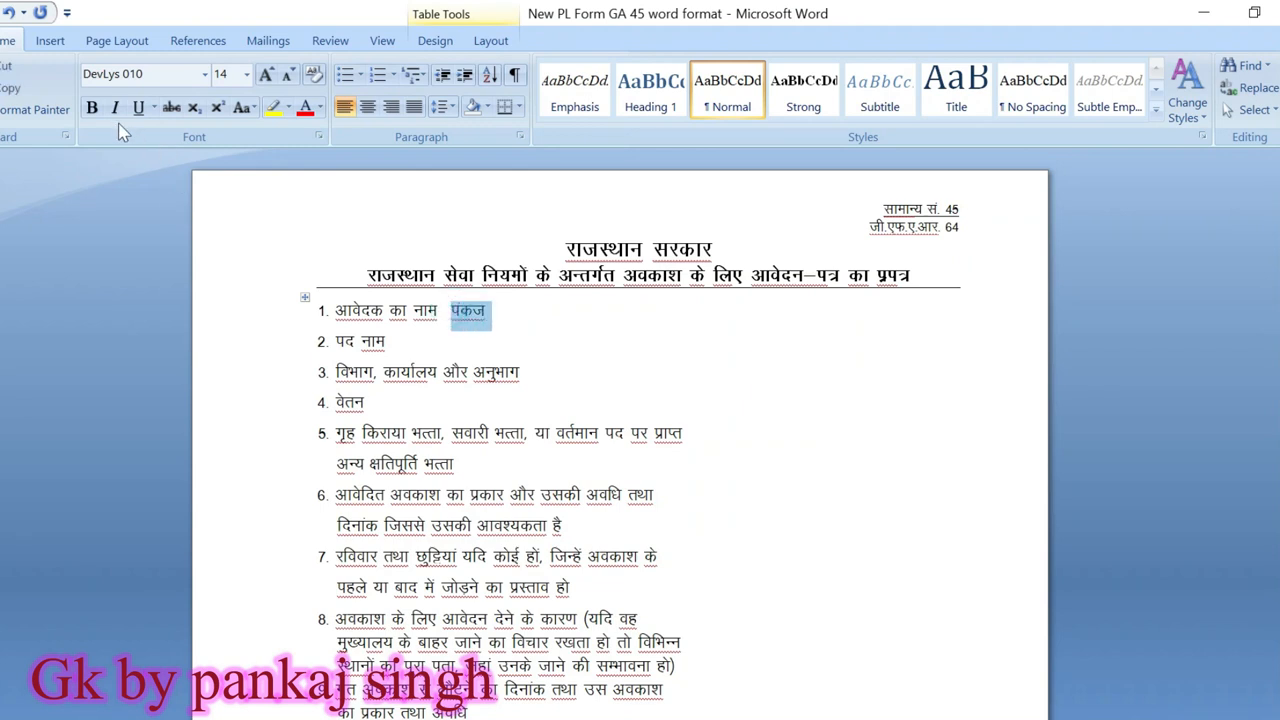
pyautogui.click(91, 107)
pyautogui.click(630, 350)
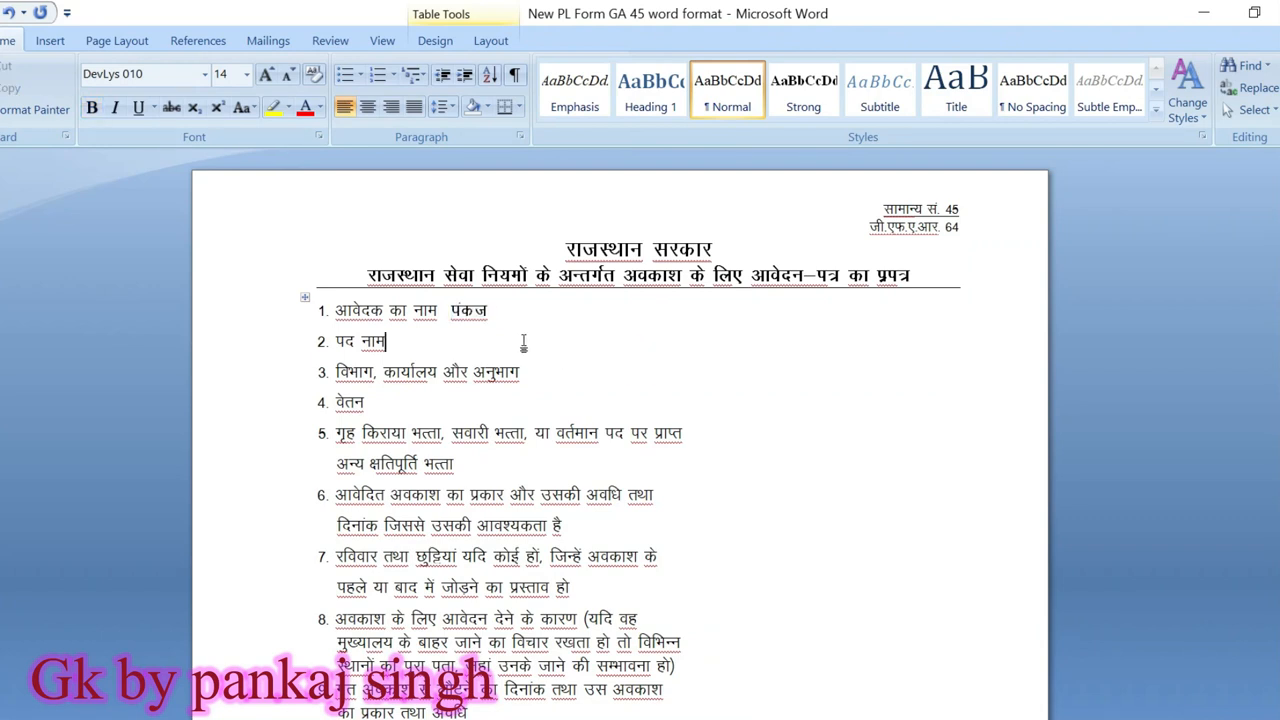
# Step: Examine the remaining items of the Word leave form and the formats offered for saving a copy, including PDF or XPS
pyautogui.scroll(-3, 523, 343)
pyautogui.scroll(-9, 532, 355)
pyautogui.scroll(1, 532, 355)
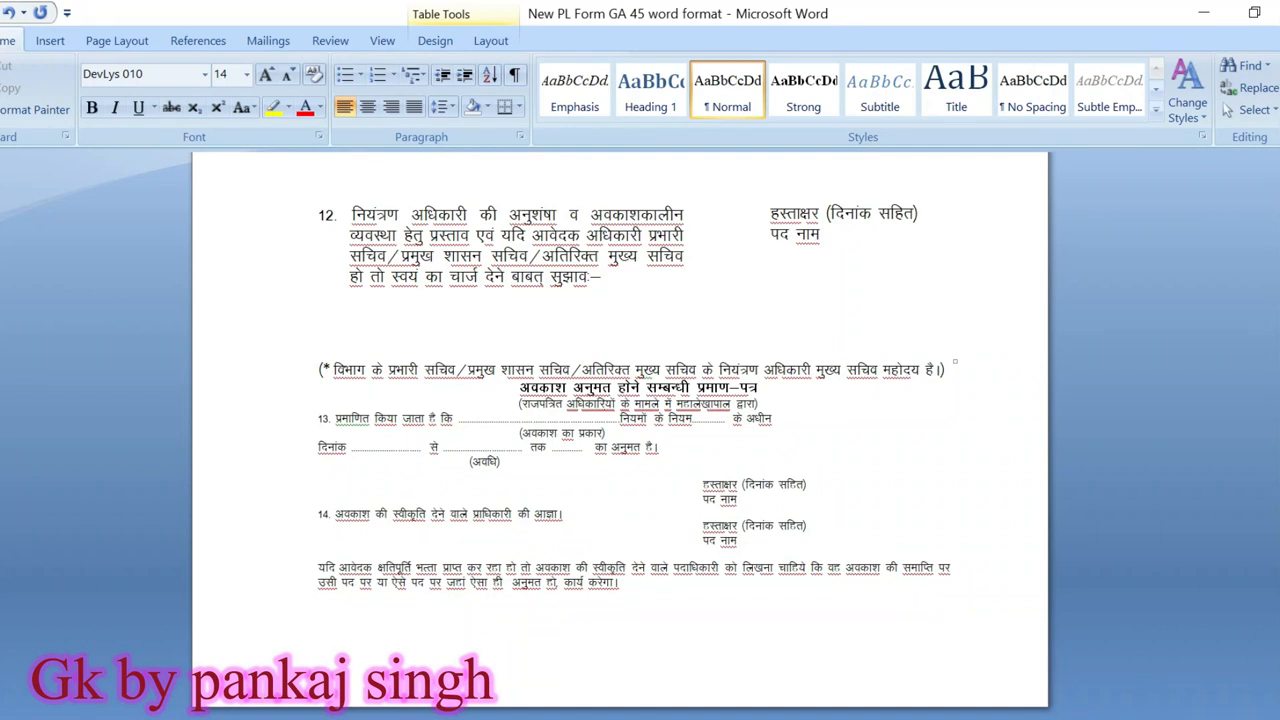
pyautogui.click(0, 16)
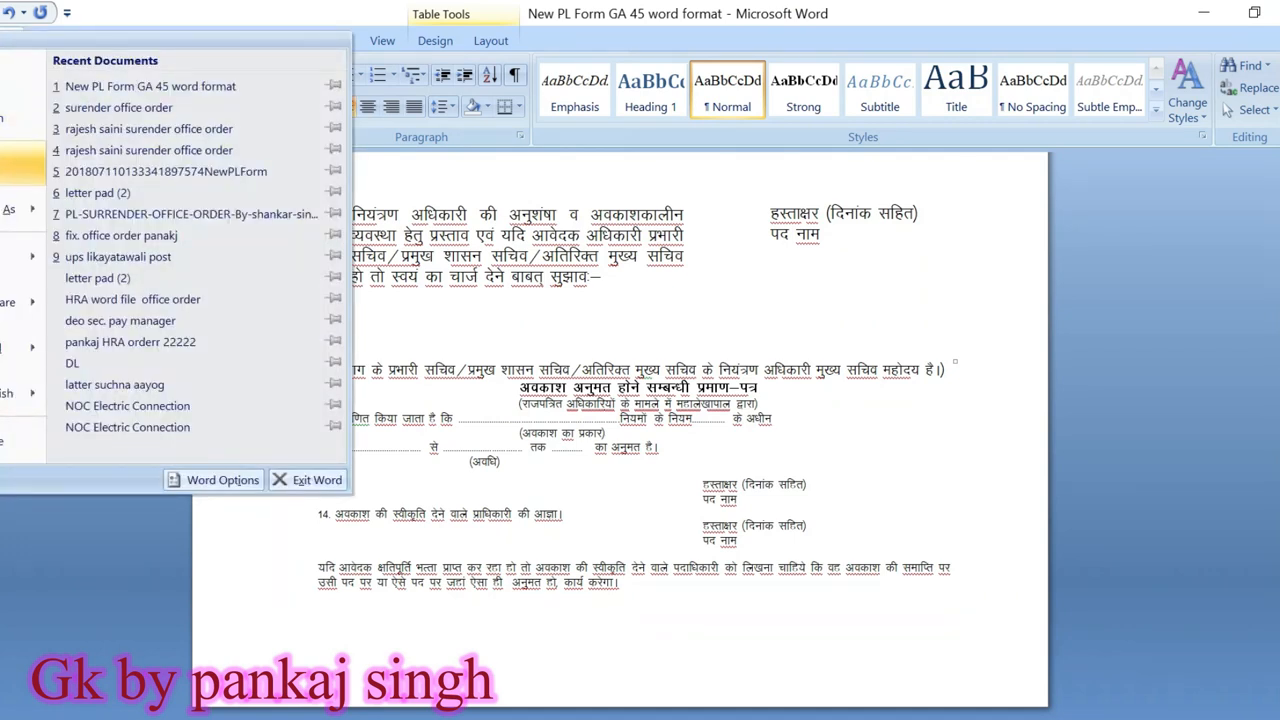
pyautogui.moveTo(30, 209)
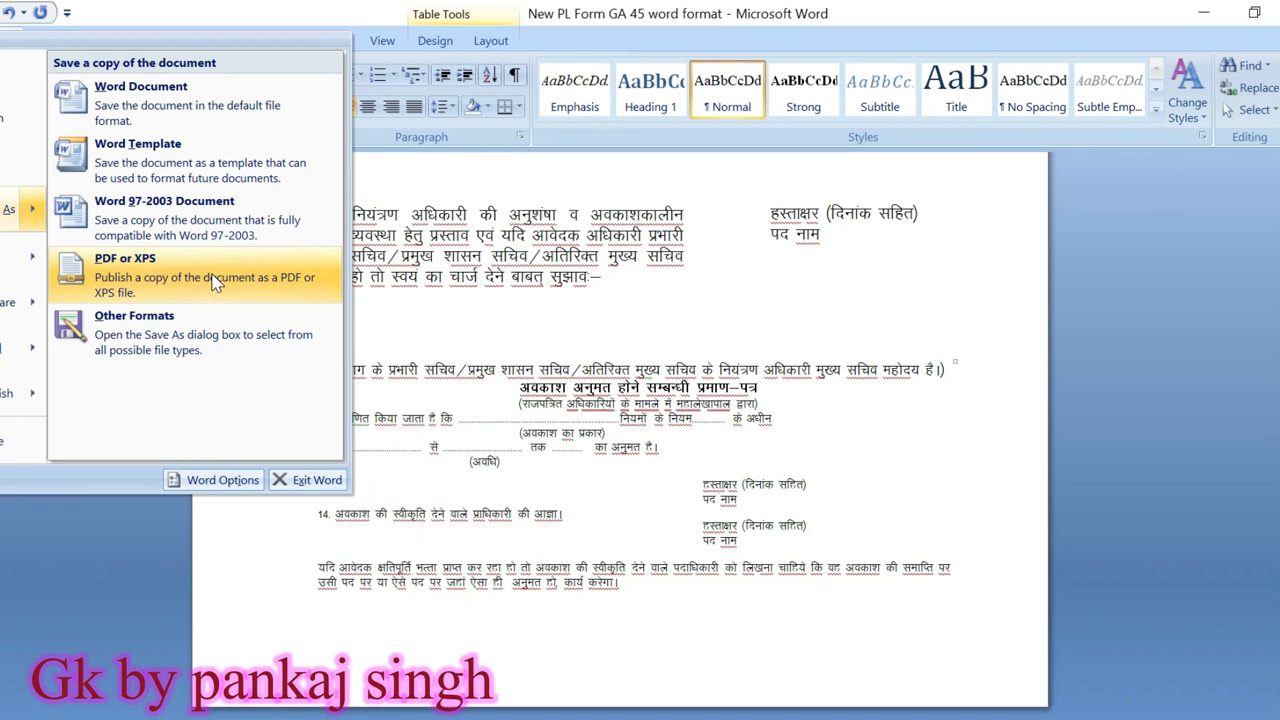
pyautogui.click(423, 423)
pyautogui.scroll(6, 423, 423)
pyautogui.scroll(9, 620, 436)
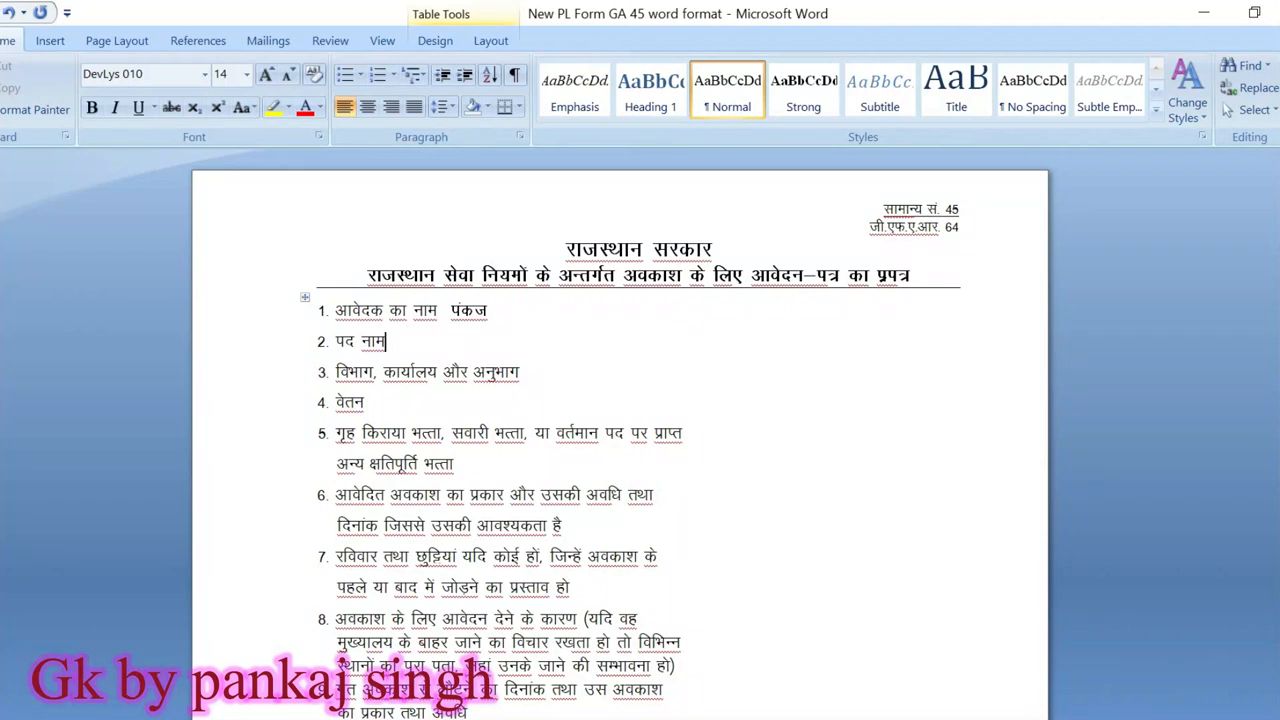
pyautogui.click(444, 311)
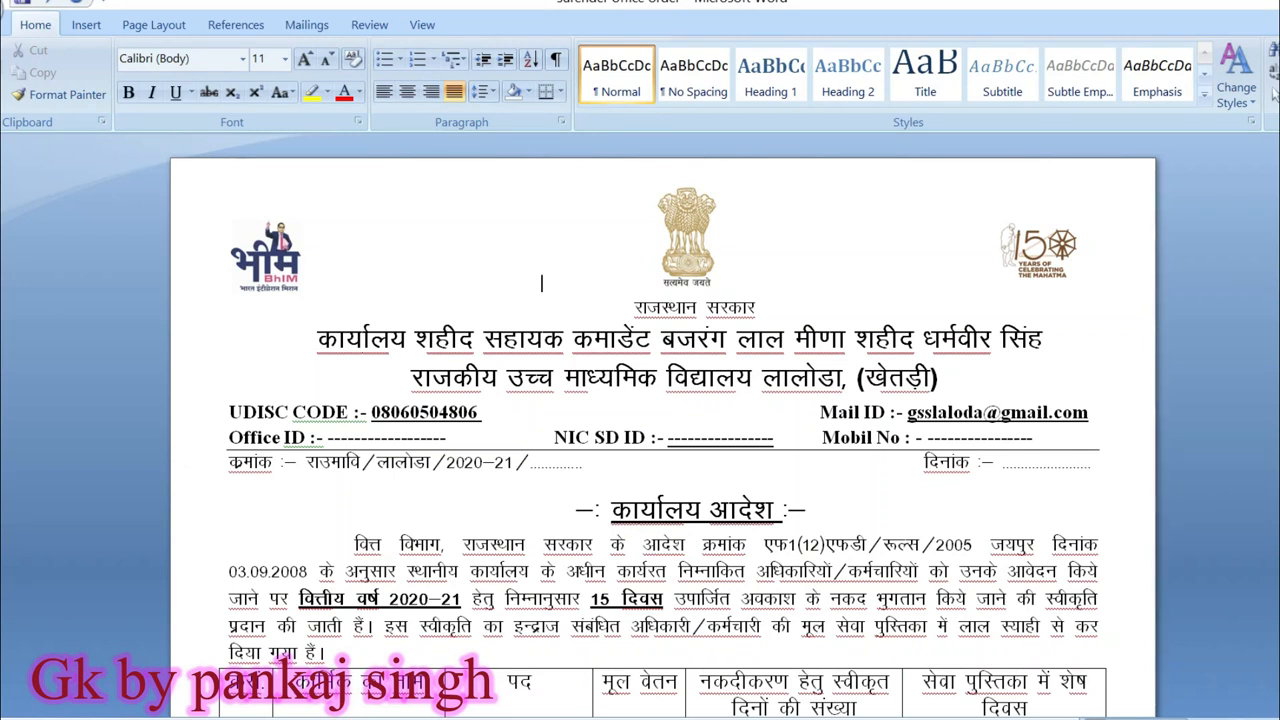
# Step: Review the surrender office order's letterhead, order text and employee table fields for name, post, basic pay, approved days and remaining days
pyautogui.scroll(-1, 666, 427)
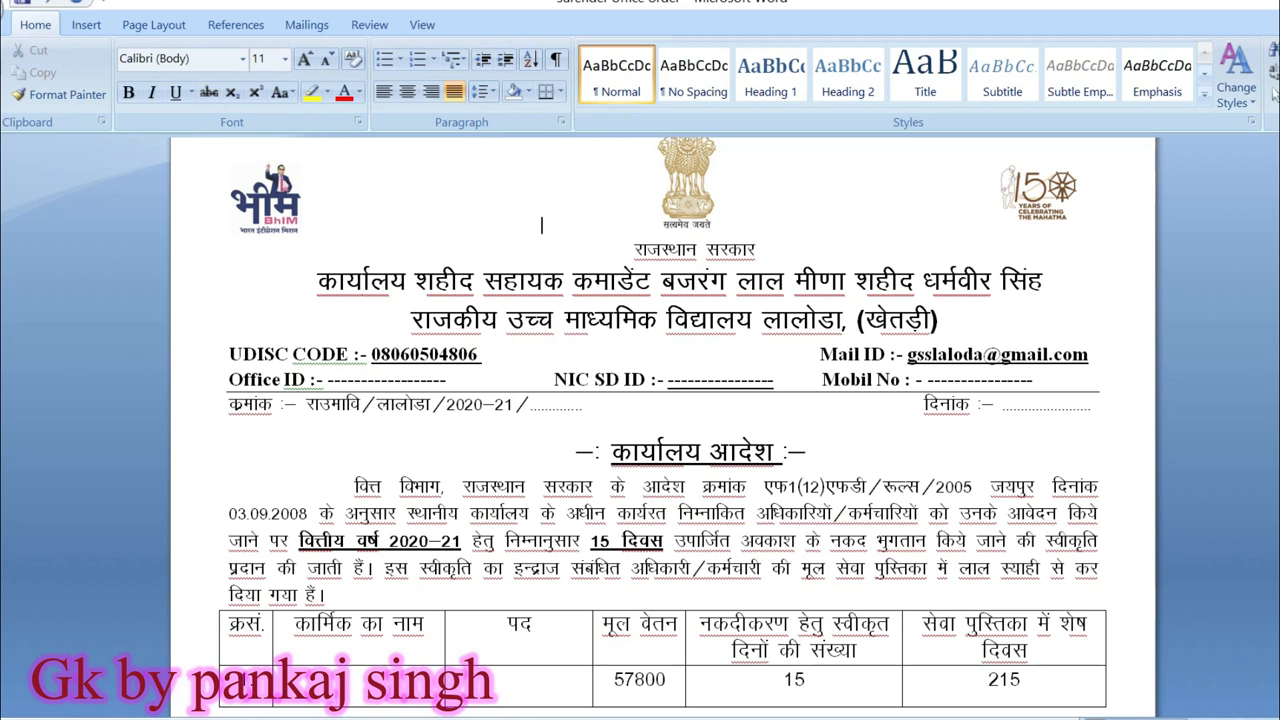
pyautogui.scroll(1, 640, 430)
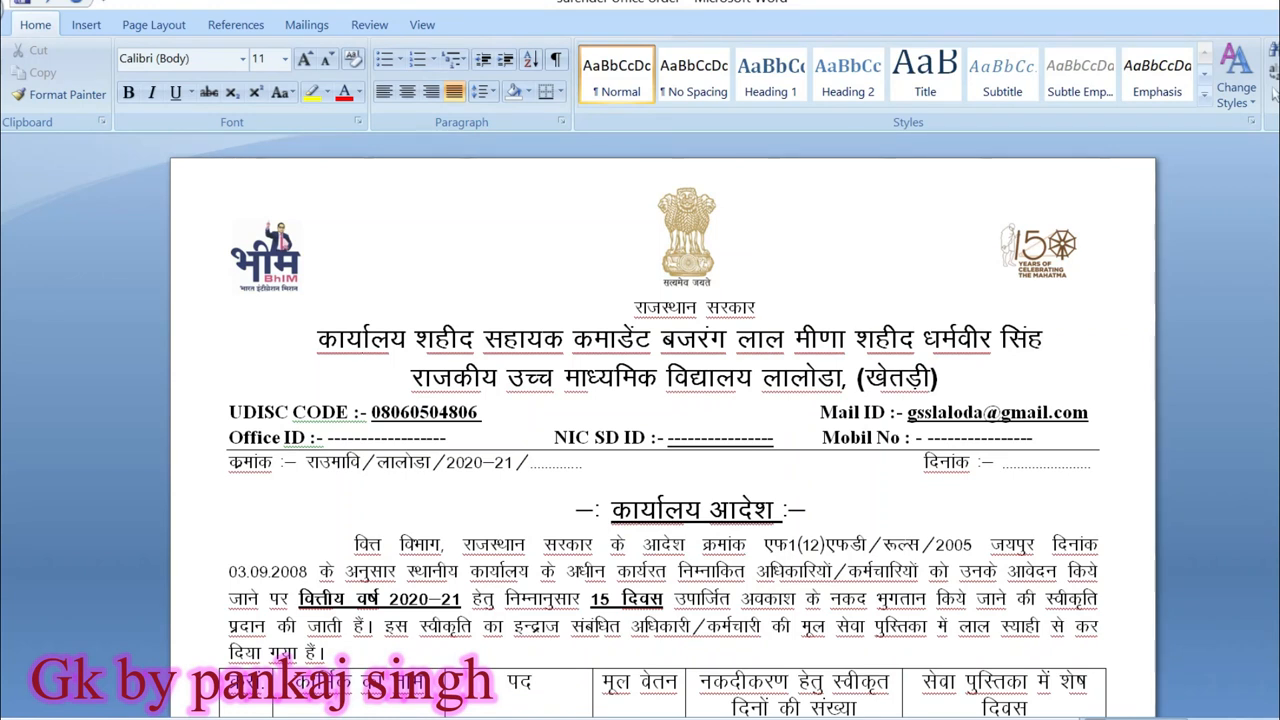
pyautogui.scroll(-2, 640, 430)
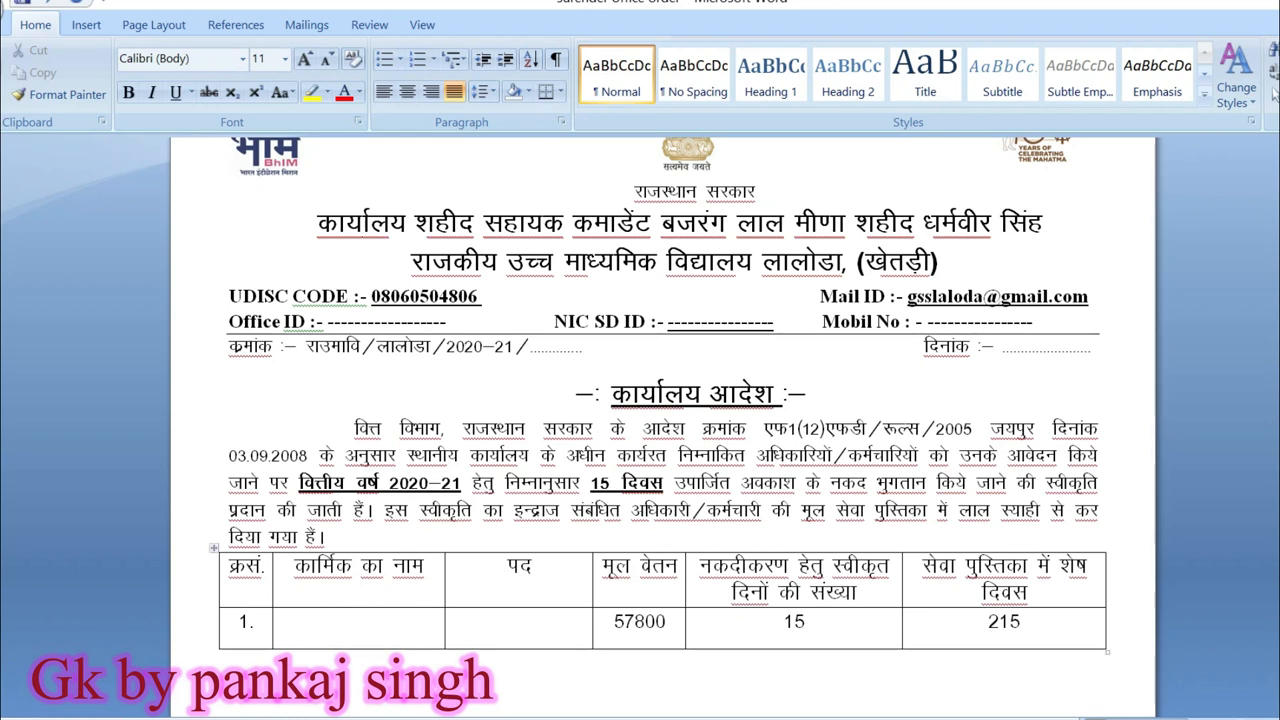
pyautogui.scroll(-1, 357, 580)
pyautogui.click(357, 567)
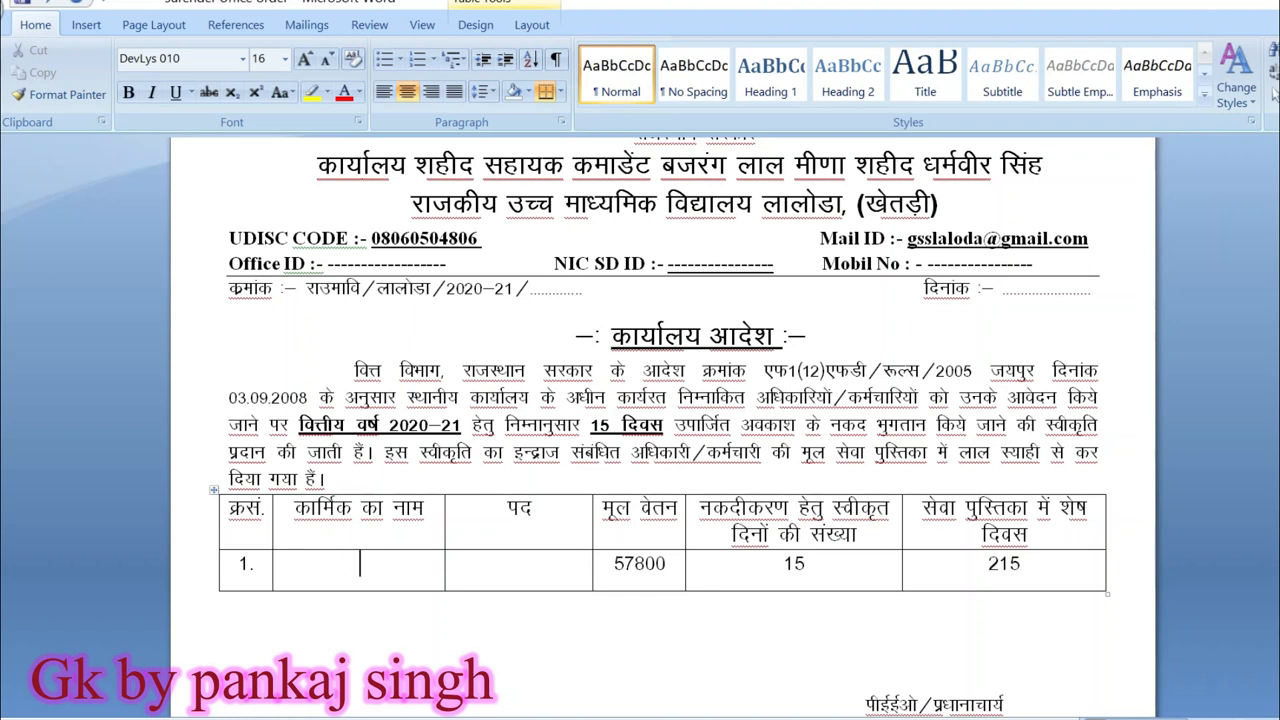
pyautogui.click(502, 568)
pyautogui.moveTo(610, 566); pyautogui.dragTo(666, 566)
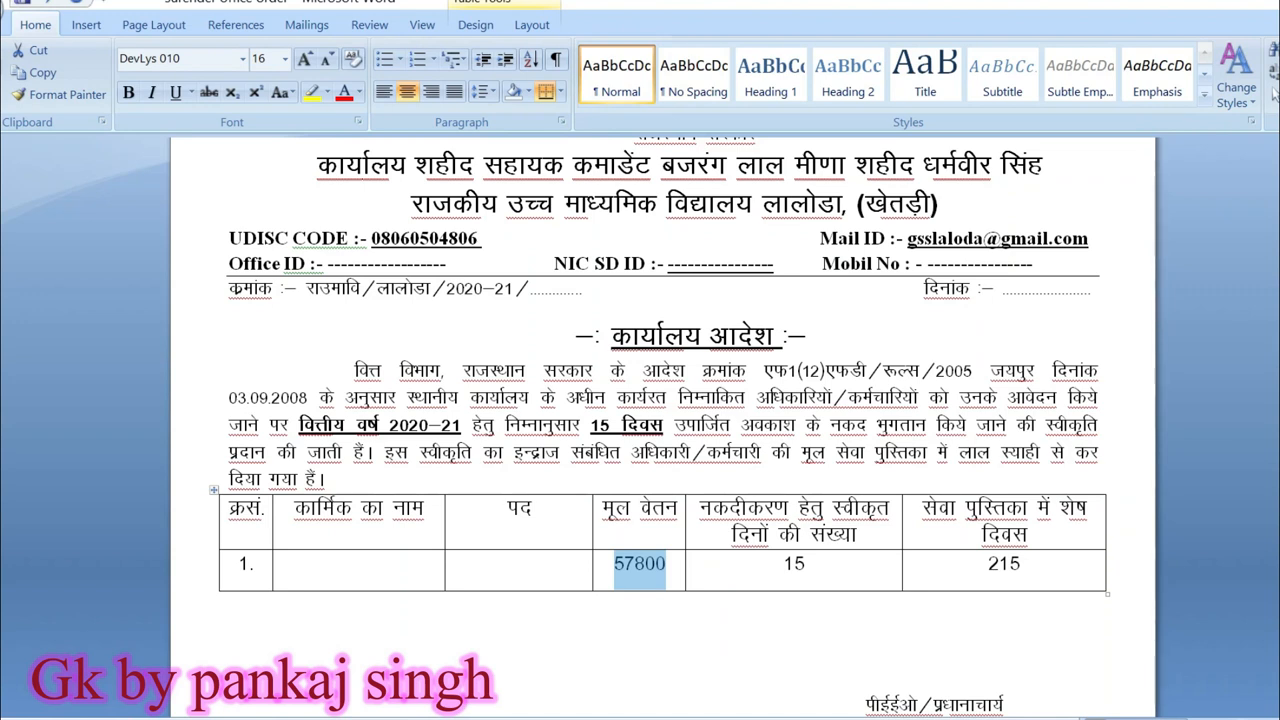
pyautogui.click(668, 565)
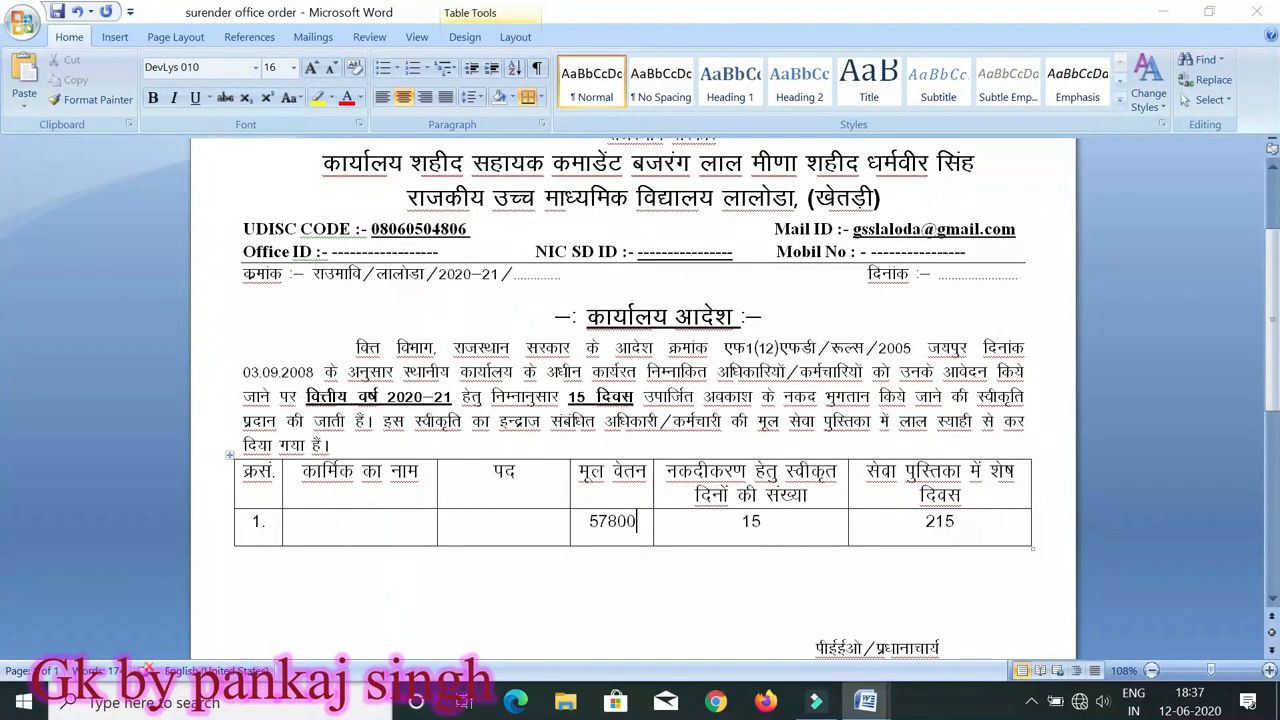
pyautogui.click(775, 525)
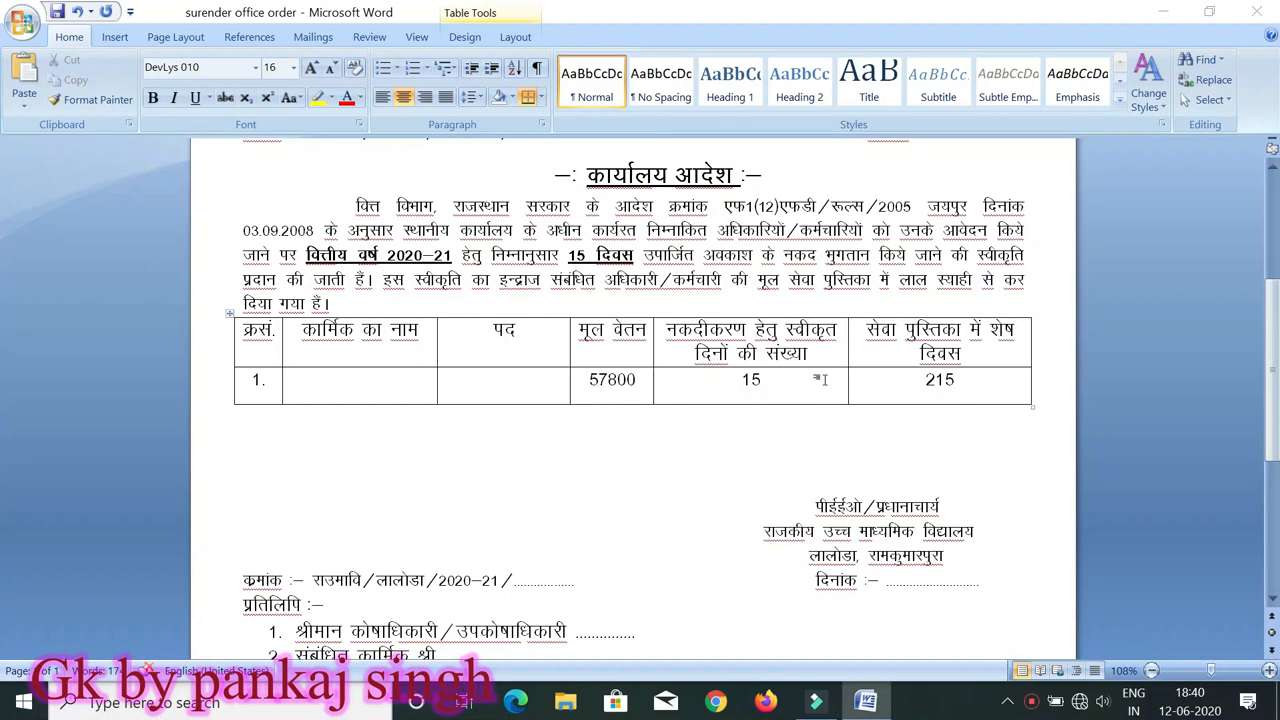
pyautogui.click(812, 449)
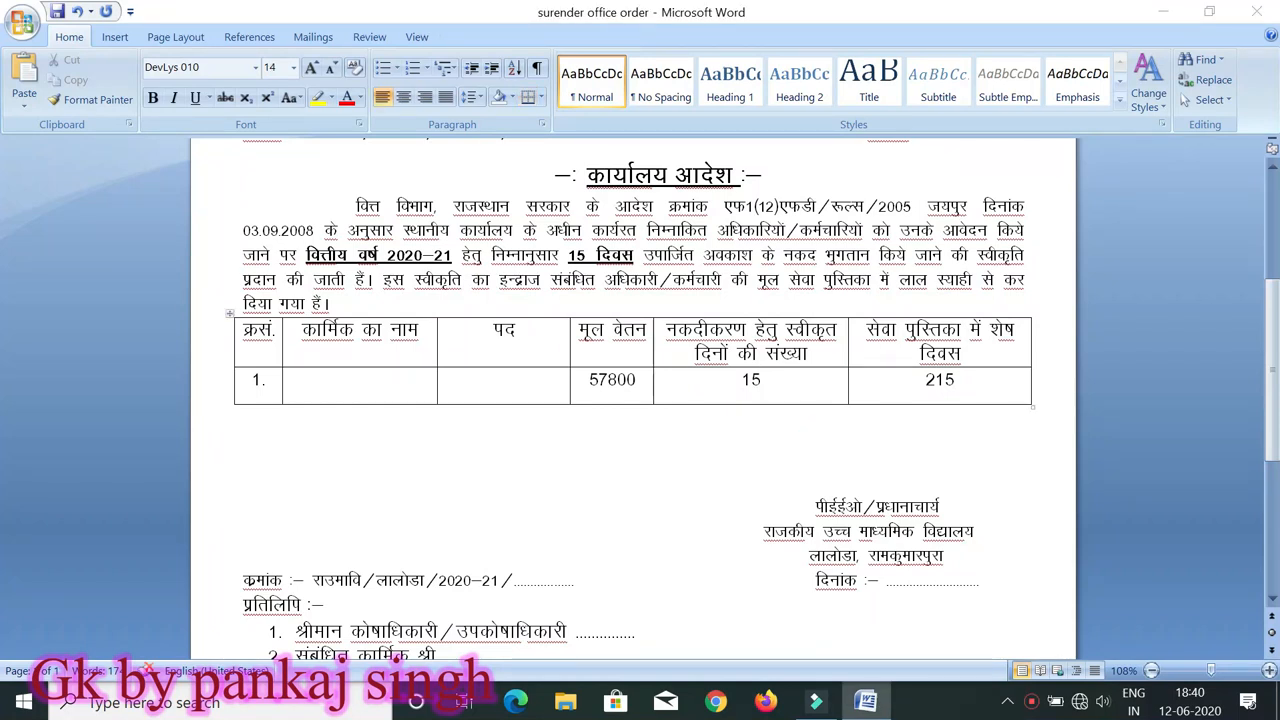
pyautogui.click(775, 385)
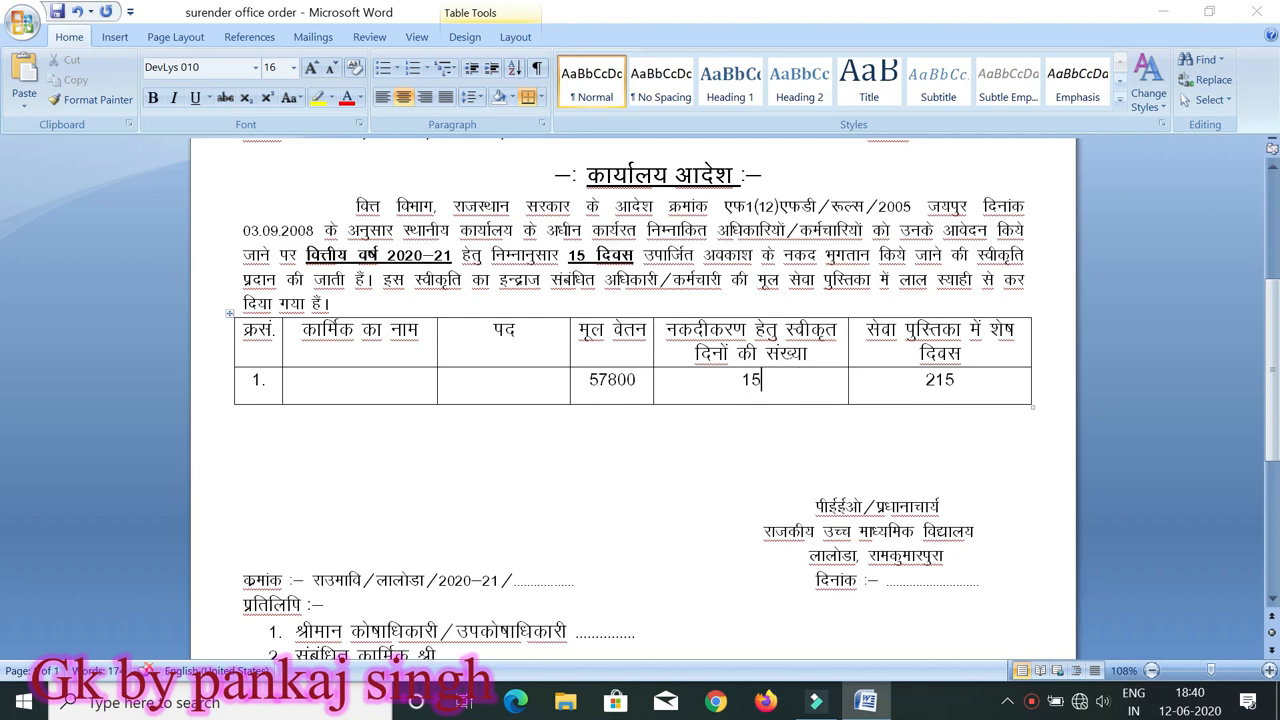
pyautogui.click(973, 386)
# Step: Examine the office order's principal signature blocks, reference and date lines, and the list of copy recipients
pyautogui.scroll(-3, 155, 437)
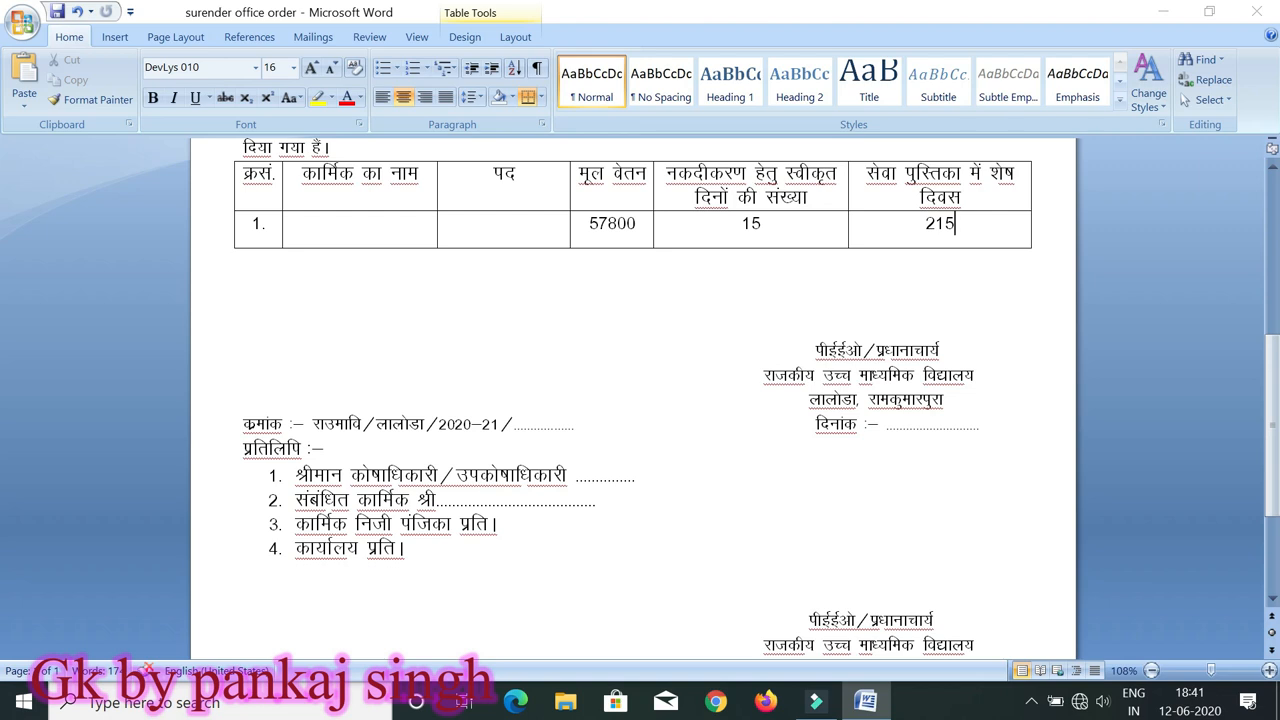
pyautogui.scroll(-2, 632, 400)
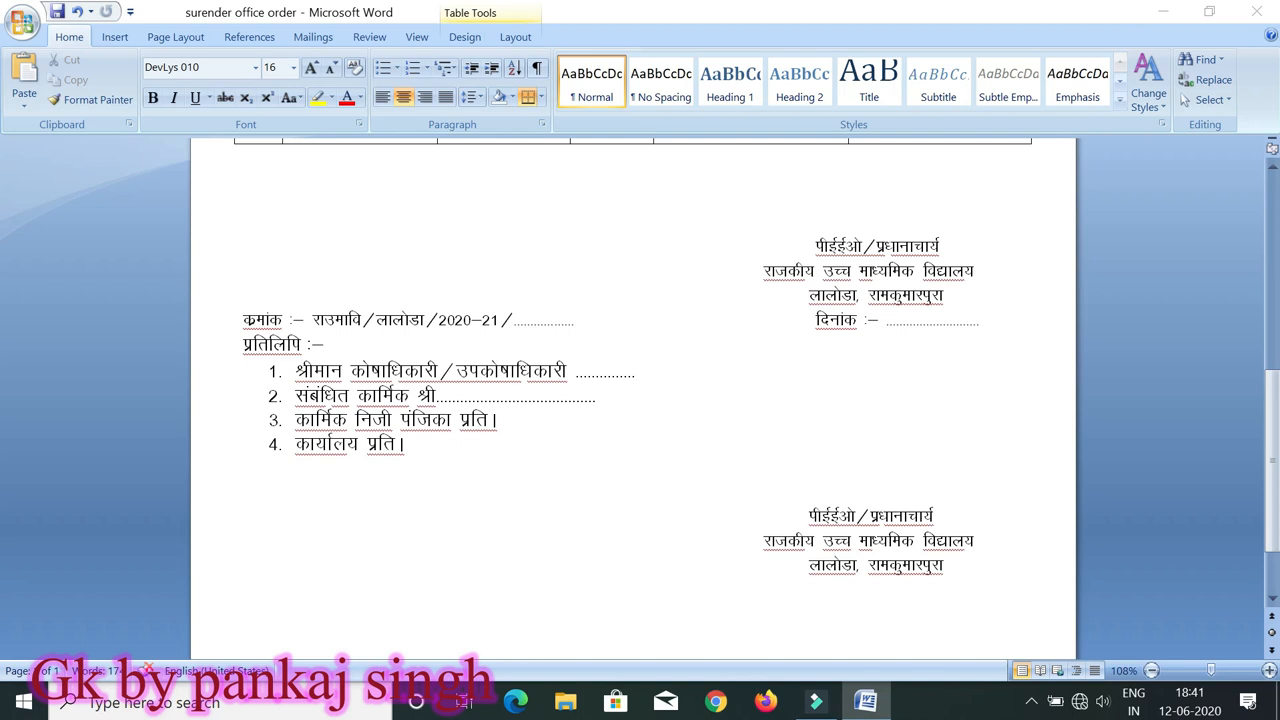
pyautogui.scroll(2, 640, 400)
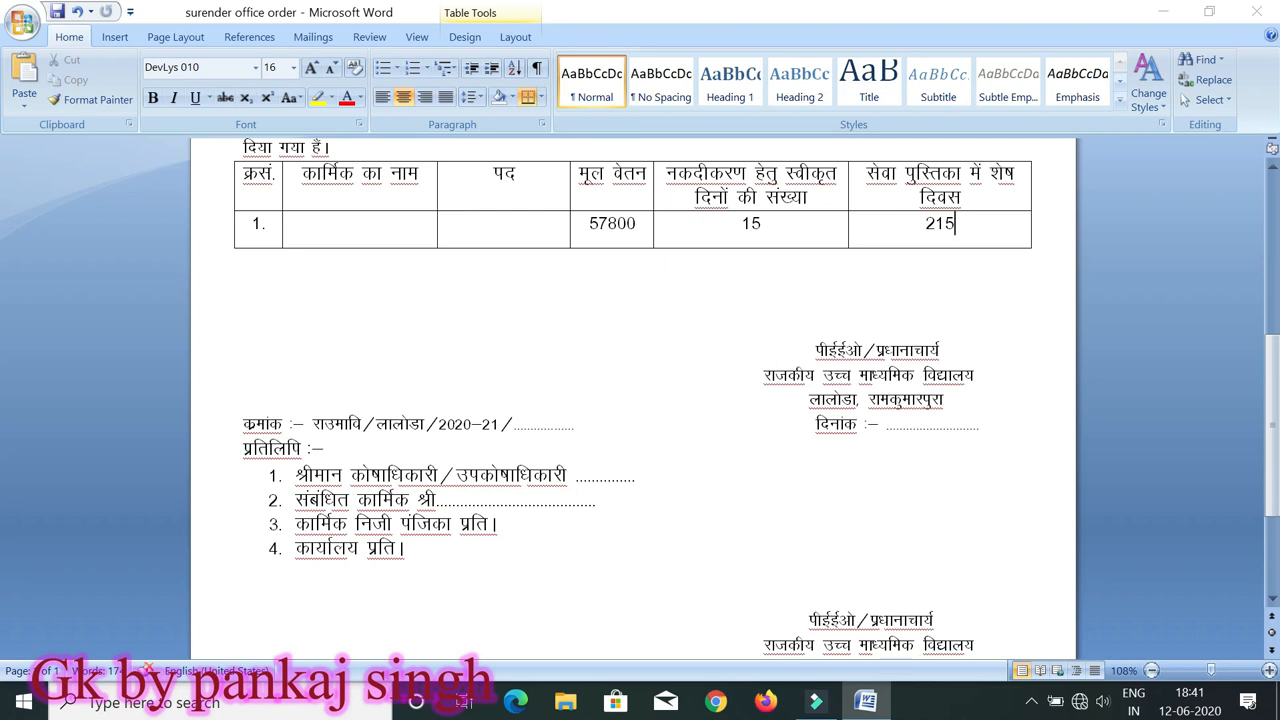
pyautogui.scroll(-1, 853, 327)
pyautogui.scroll(1, 853, 327)
pyautogui.click(853, 327)
pyautogui.scroll(-2, 853, 327)
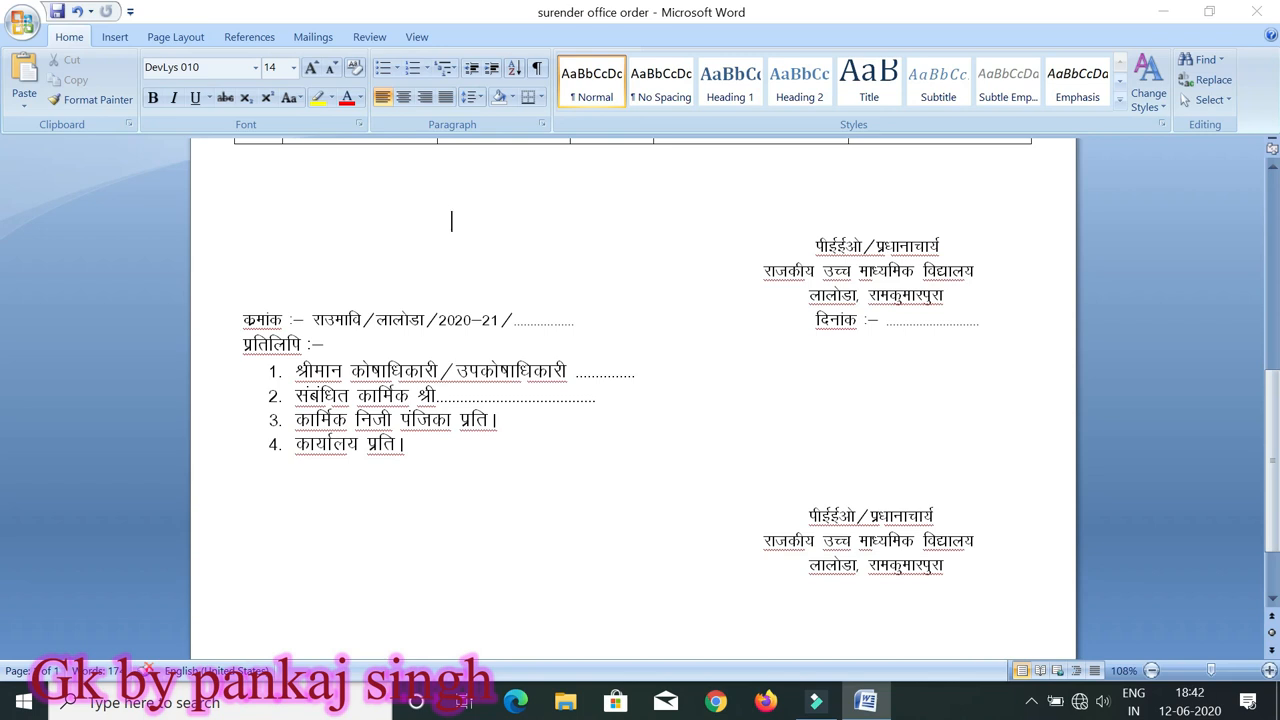
pyautogui.click(875, 220)
pyautogui.scroll(2, 633, 400)
pyautogui.scroll(-2, 633, 400)
pyautogui.scroll(6, 168, 318)
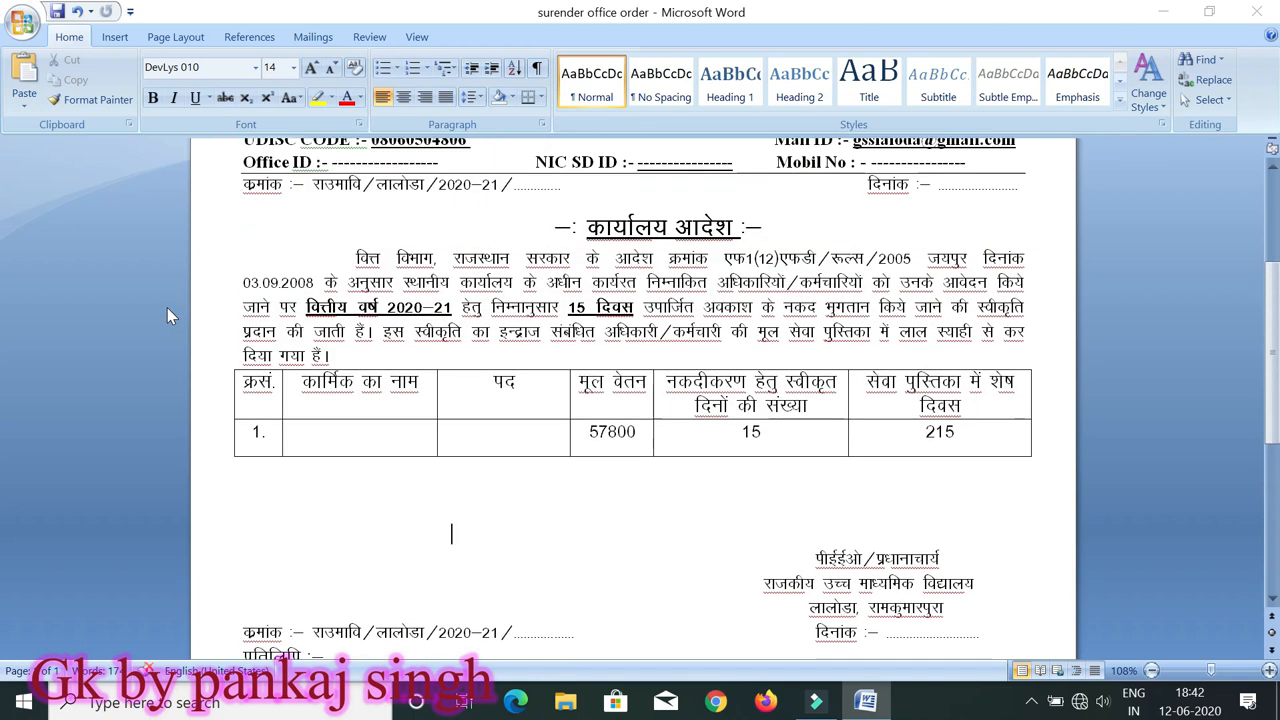
# Step: Publish the office order as a PDF named "surender office order" on the Desktop, opening the file after publishing
pyautogui.click(12, 32)
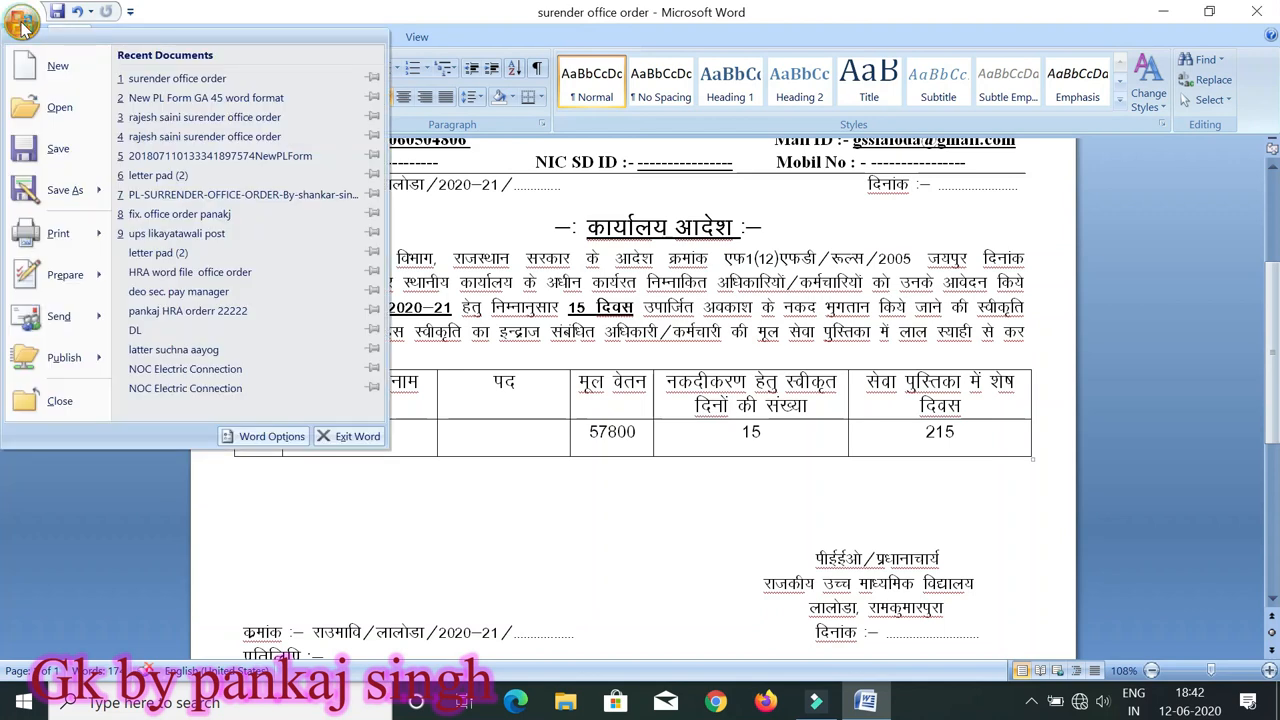
pyautogui.moveTo(65, 190)
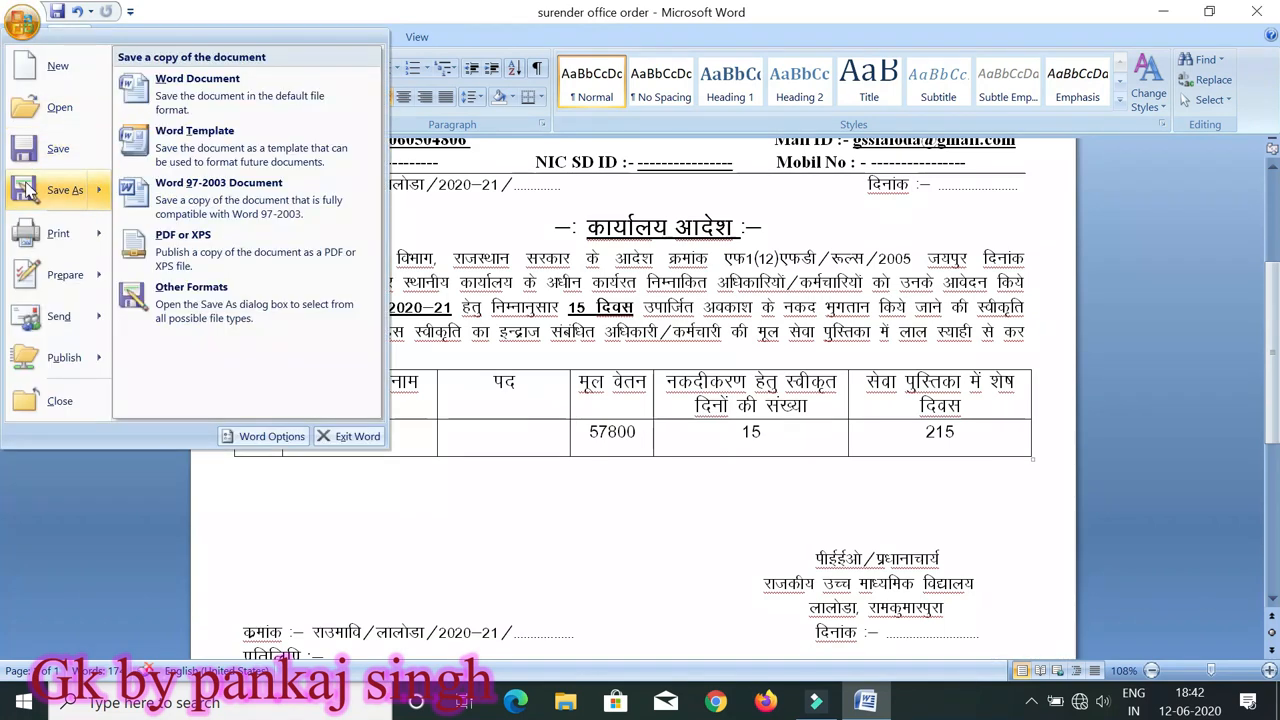
pyautogui.click(194, 259)
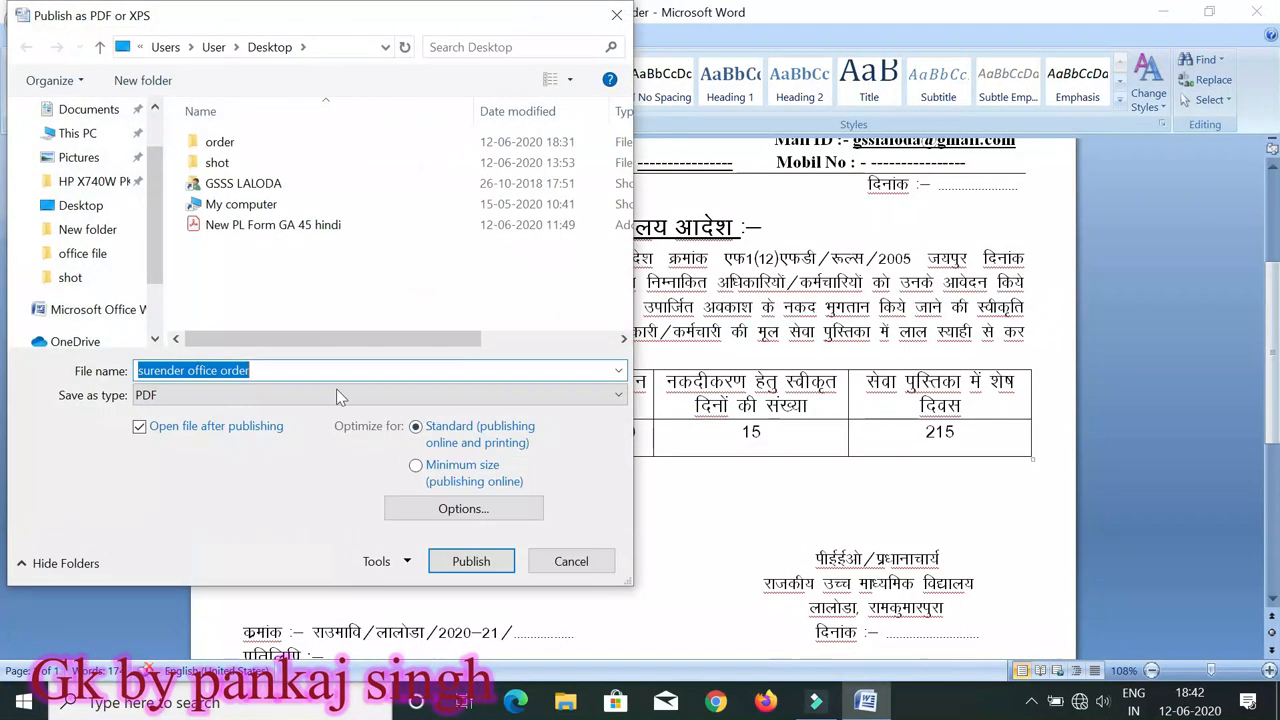
pyautogui.click(90, 204)
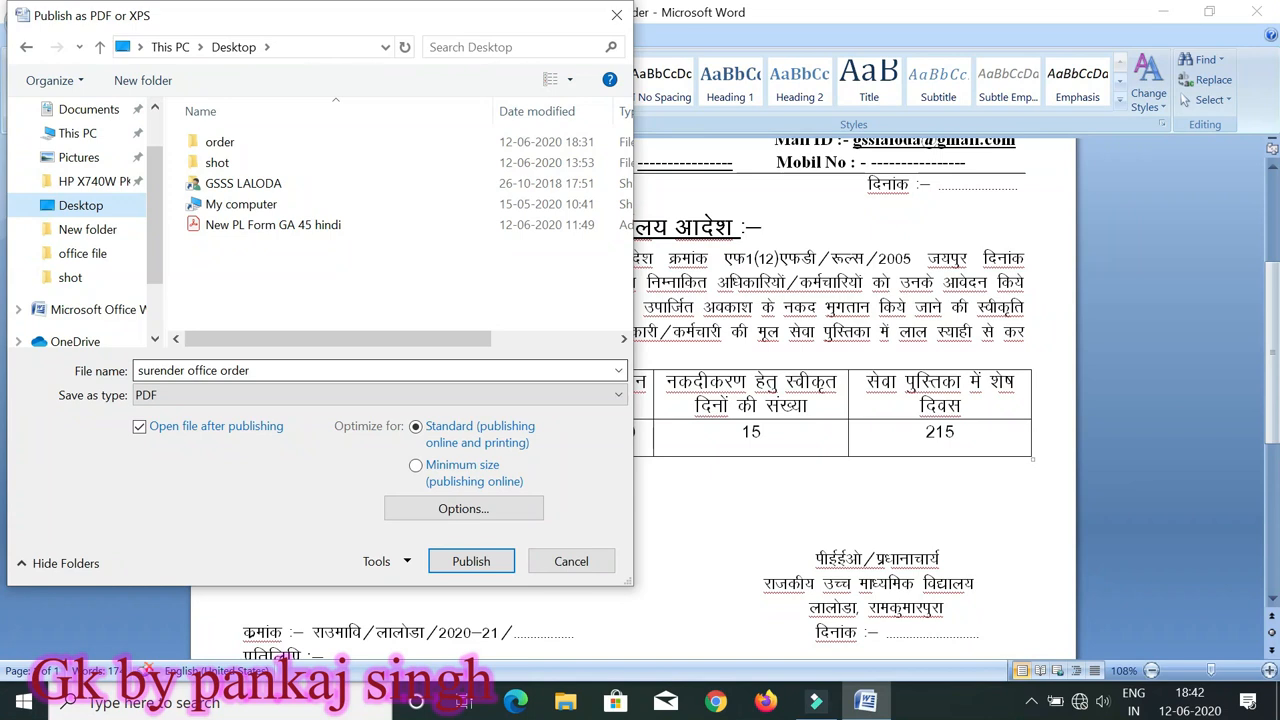
pyautogui.click(294, 370)
pyautogui.click(310, 370)
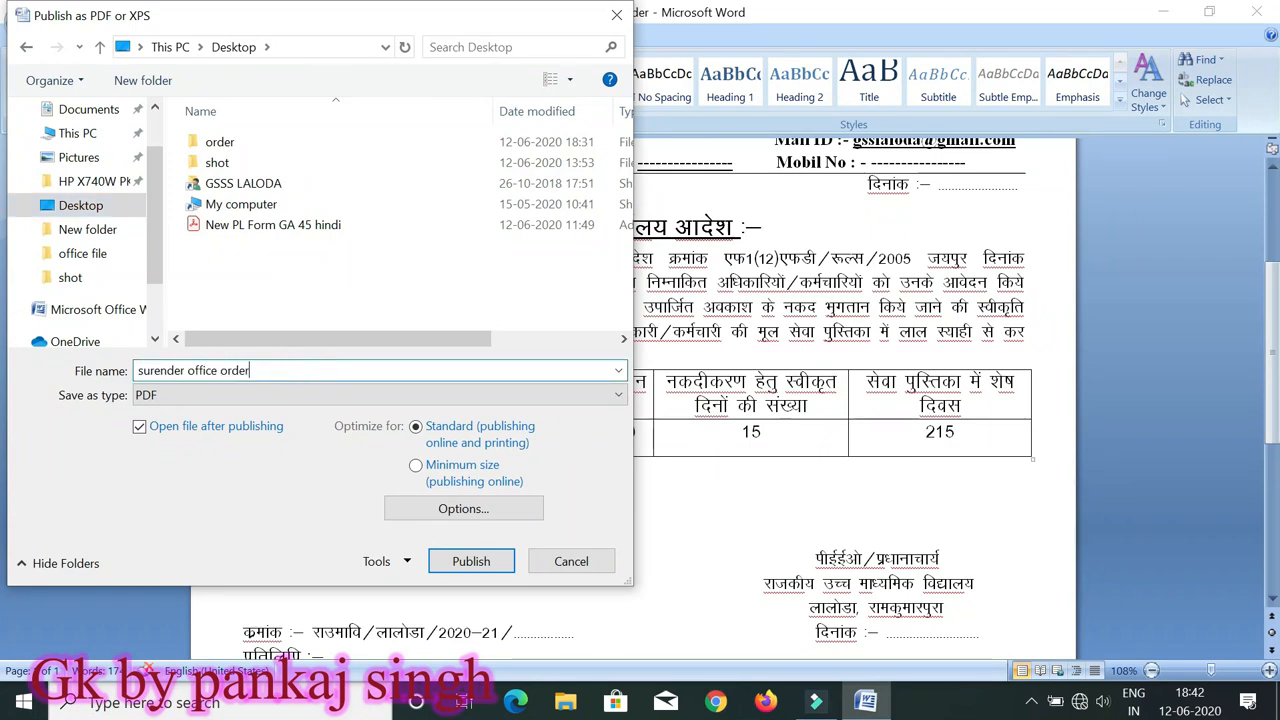
pyautogui.click(471, 561)
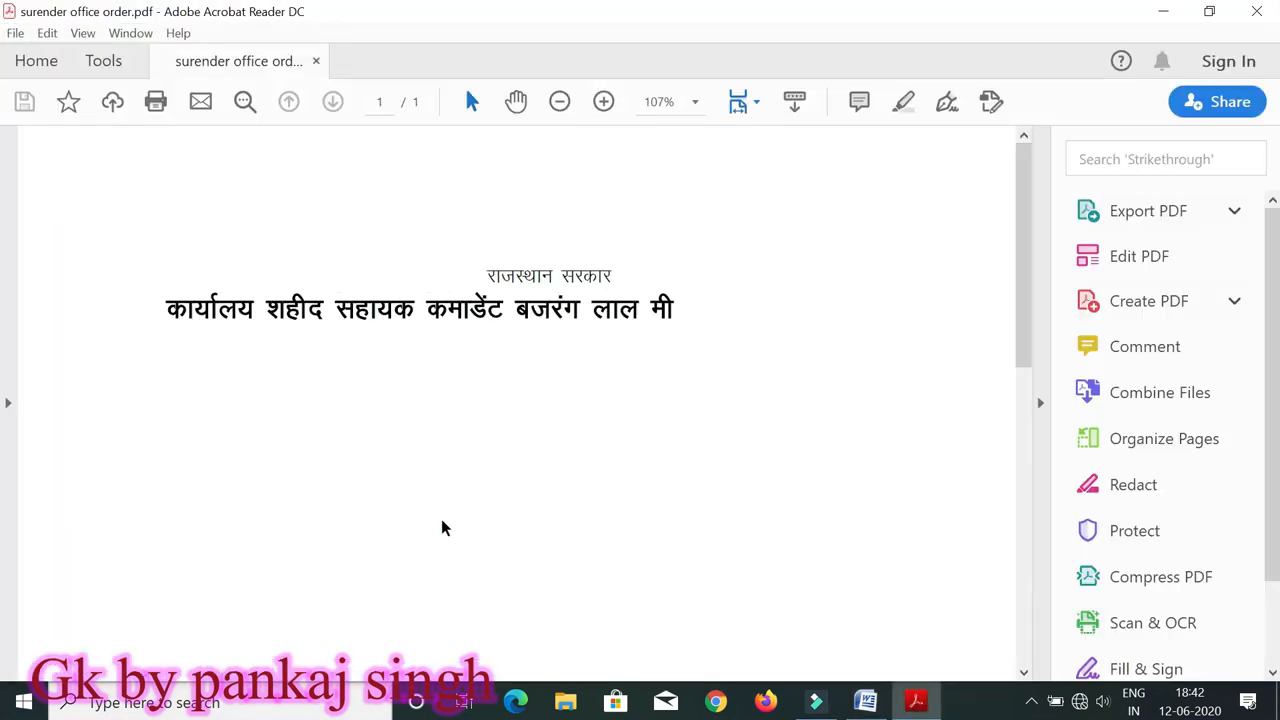
# Step: Collapse the tools pane and examine the published office order from letterhead through the employee table to the copy list and signature blocks
pyautogui.click(1038, 406)
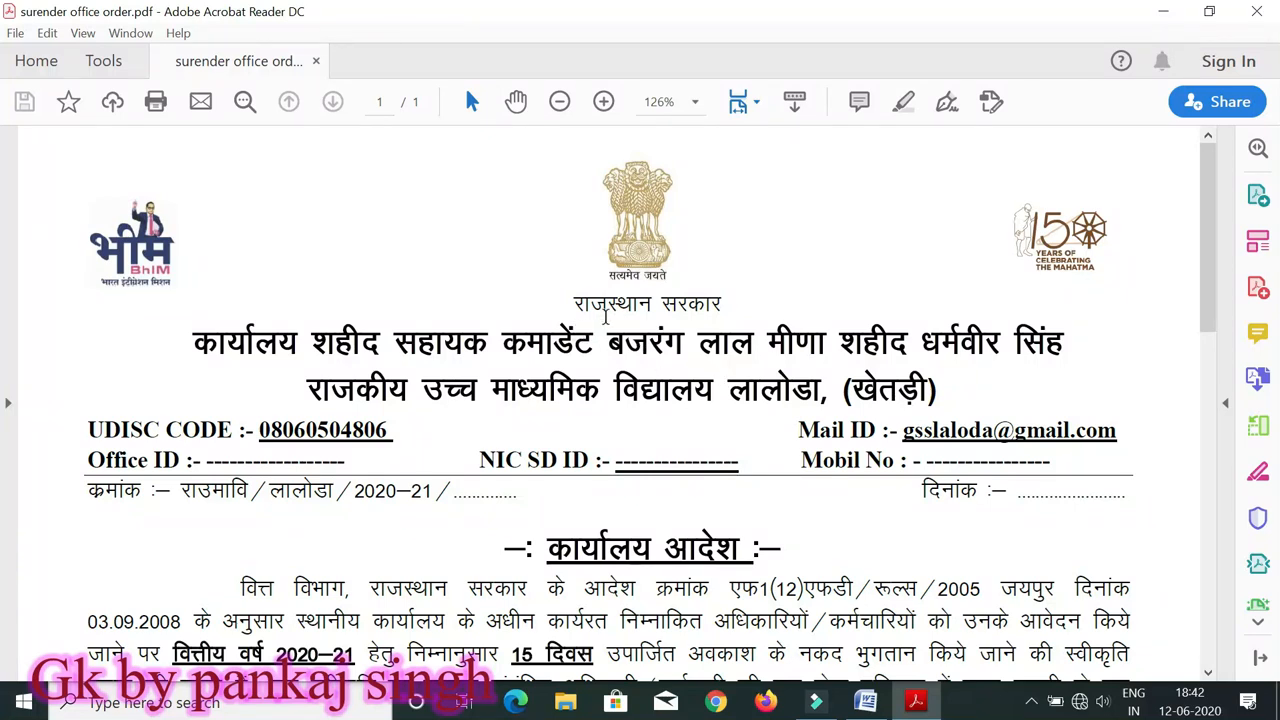
pyautogui.scroll(-2, 816, 318)
pyautogui.scroll(-8, 770, 298)
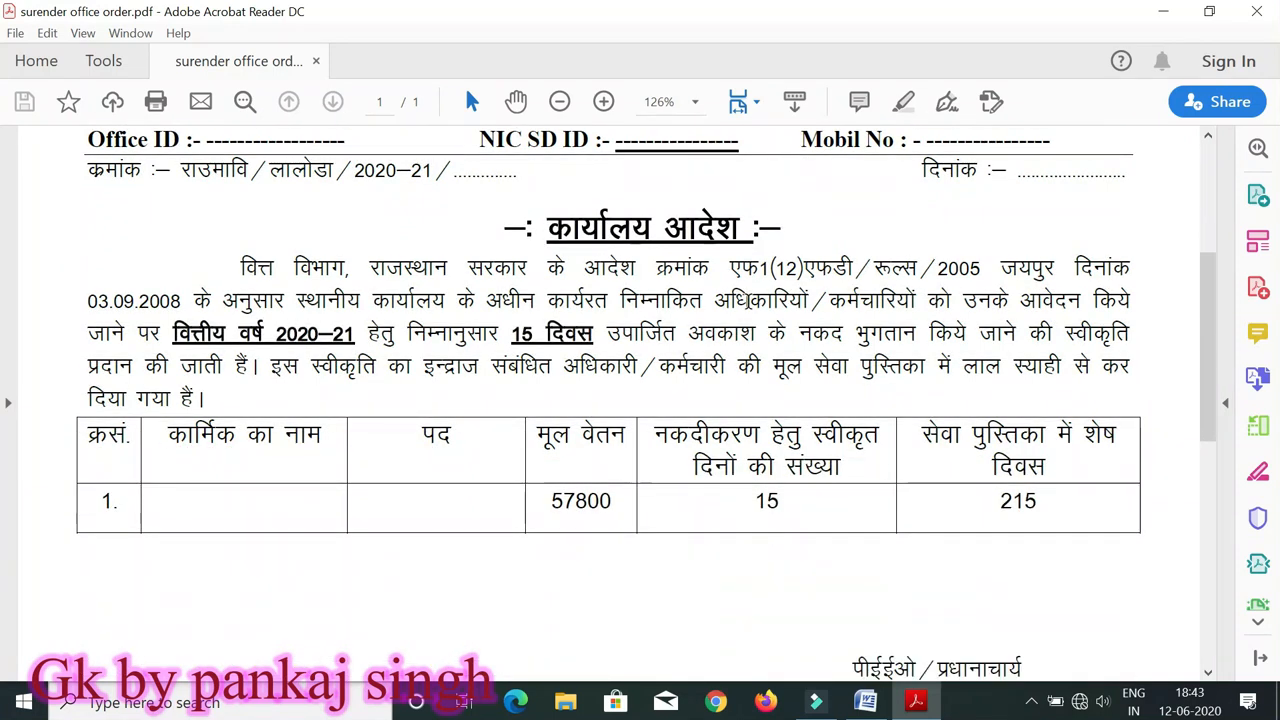
pyautogui.scroll(-8, 764, 447)
pyautogui.scroll(-4, 758, 444)
pyautogui.scroll(3, 755, 443)
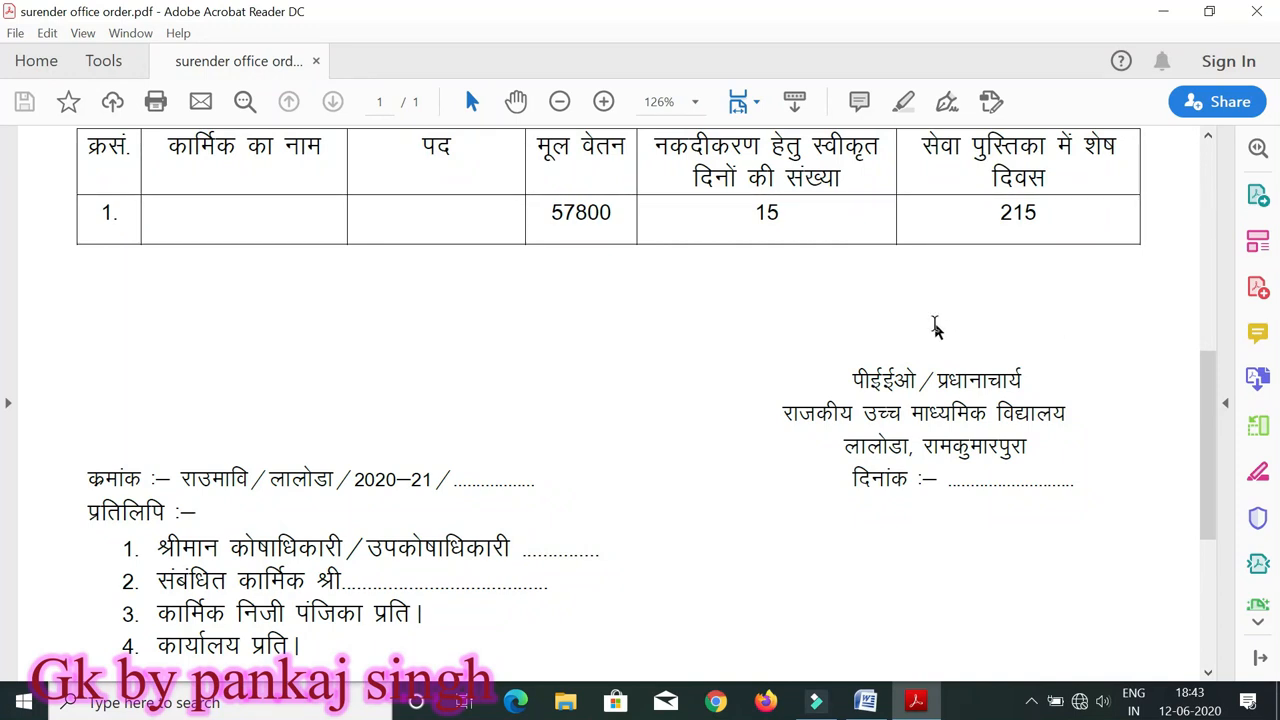
pyautogui.scroll(-4, 935, 330)
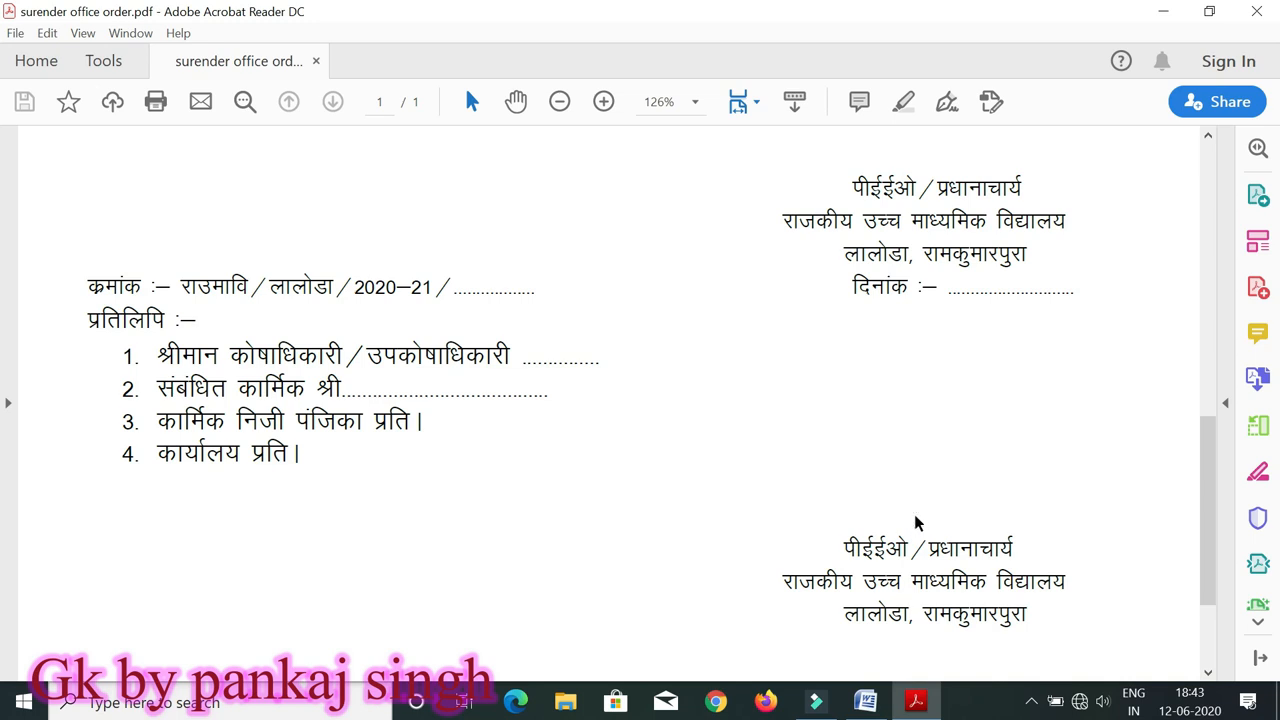
pyautogui.scroll(1, 915, 524)
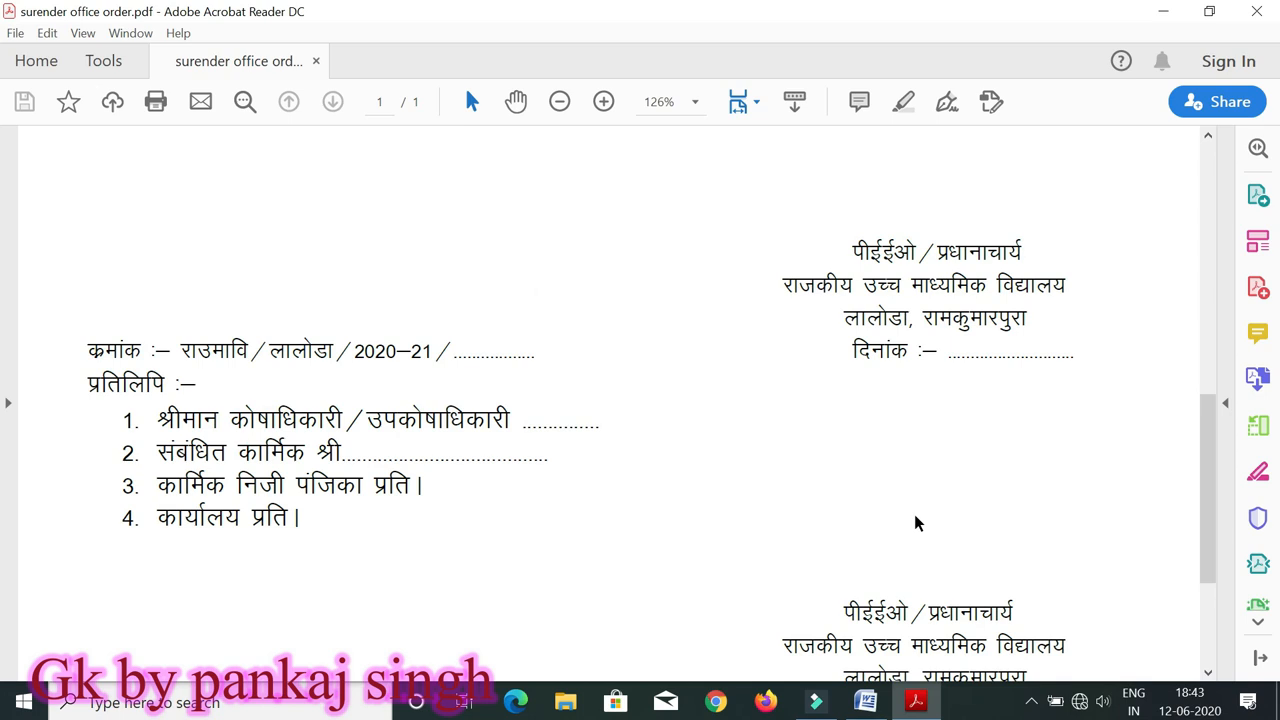
# Step: Examine the office order's blank reference number beneath the letterhead and the matching reference line above the copy list
pyautogui.scroll(10, 915, 524)
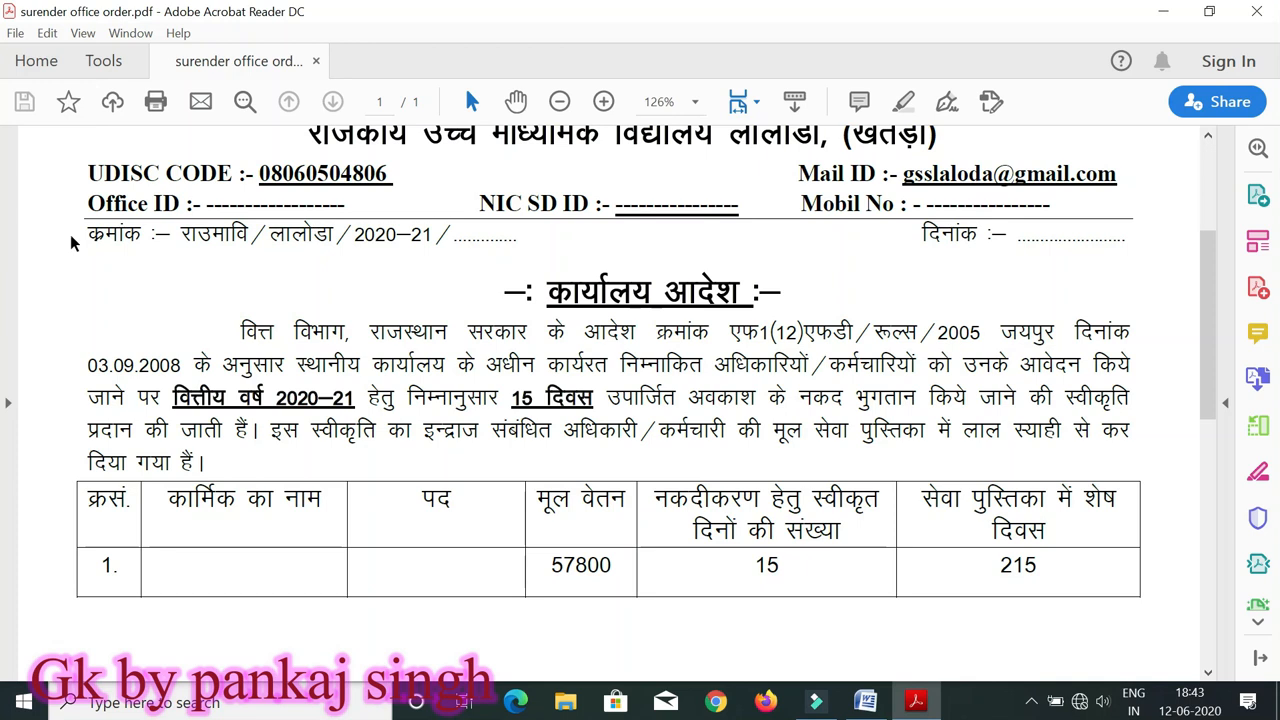
pyautogui.moveTo(453, 238); pyautogui.dragTo(503, 234)
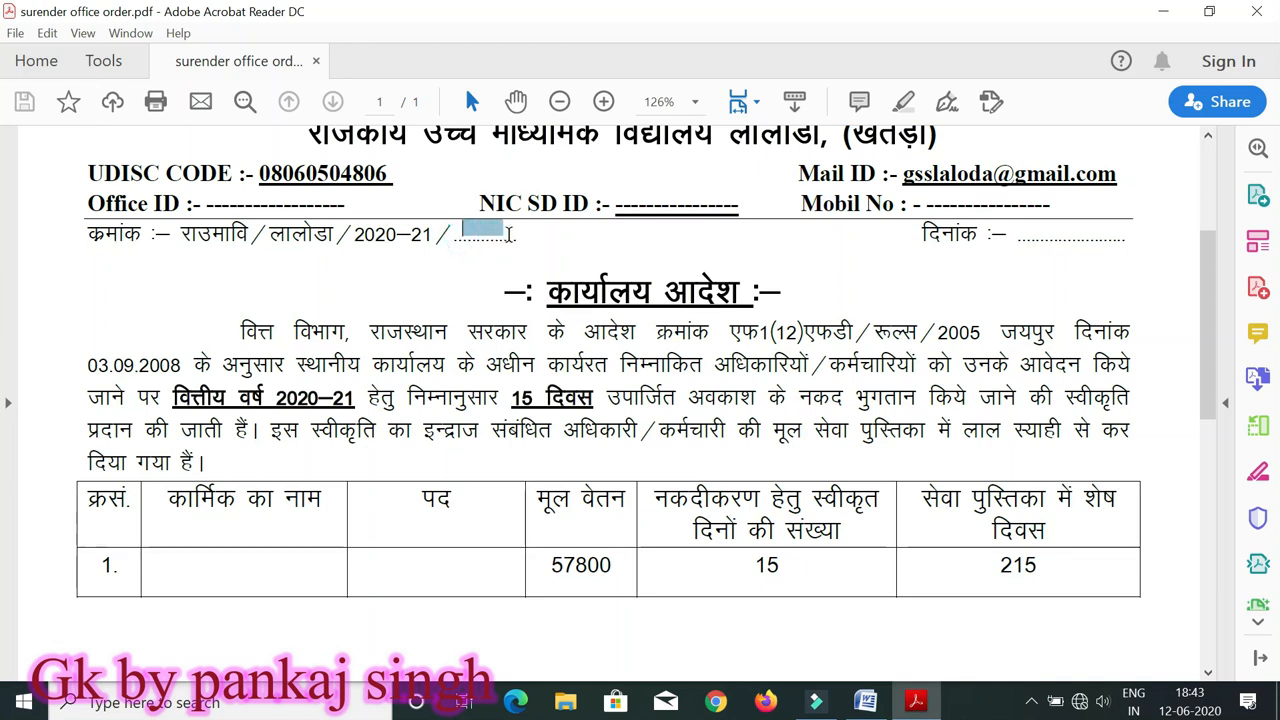
pyautogui.click(456, 278)
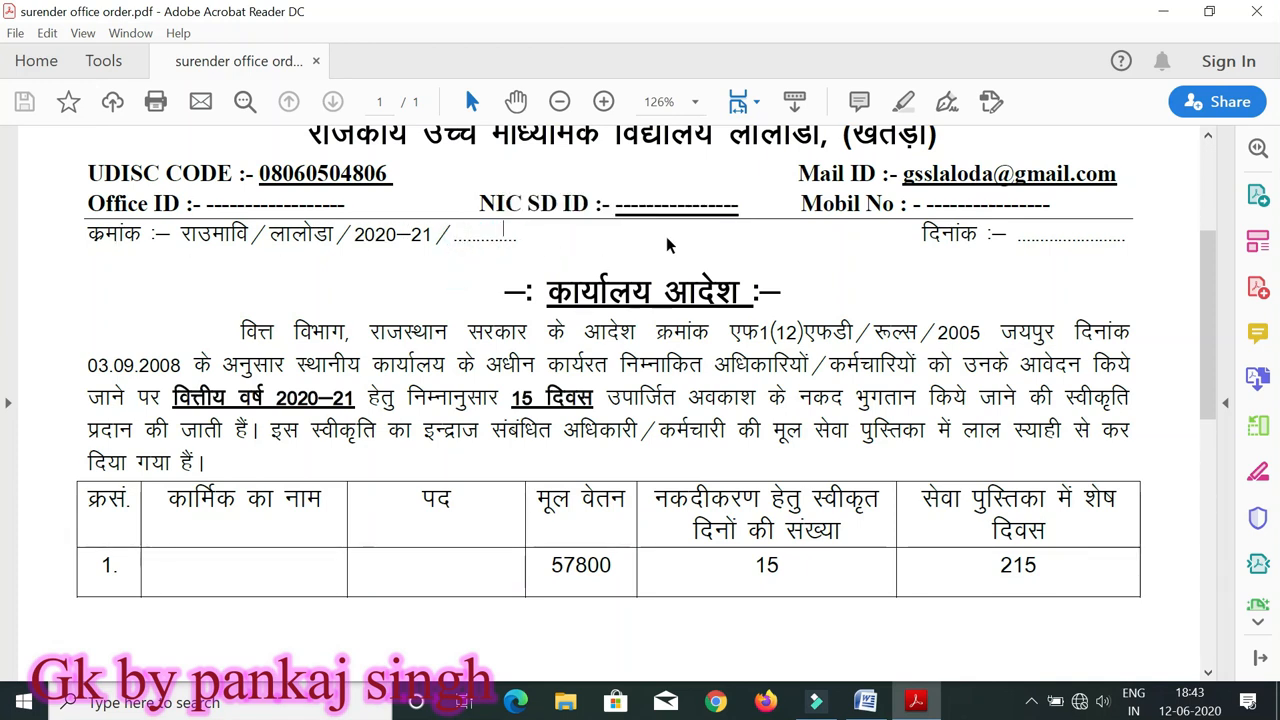
pyautogui.scroll(-3, 955, 305)
pyautogui.scroll(-3, 955, 307)
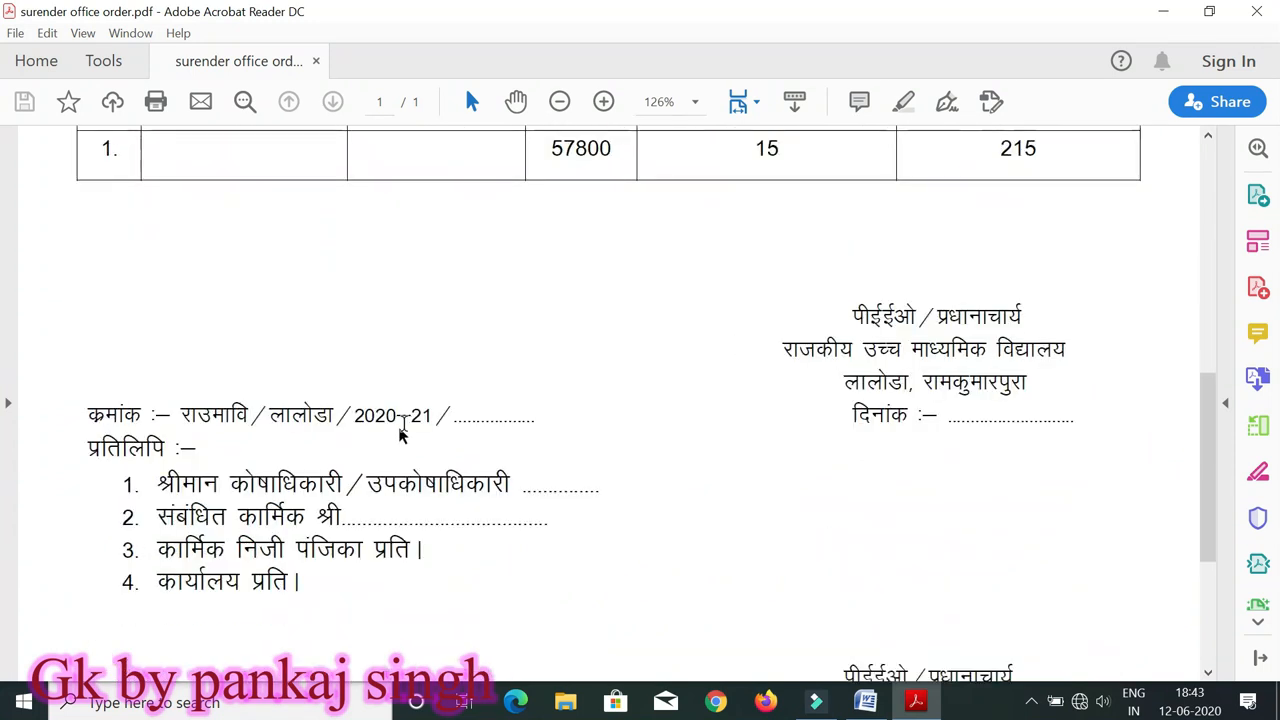
pyautogui.scroll(5, 929, 414)
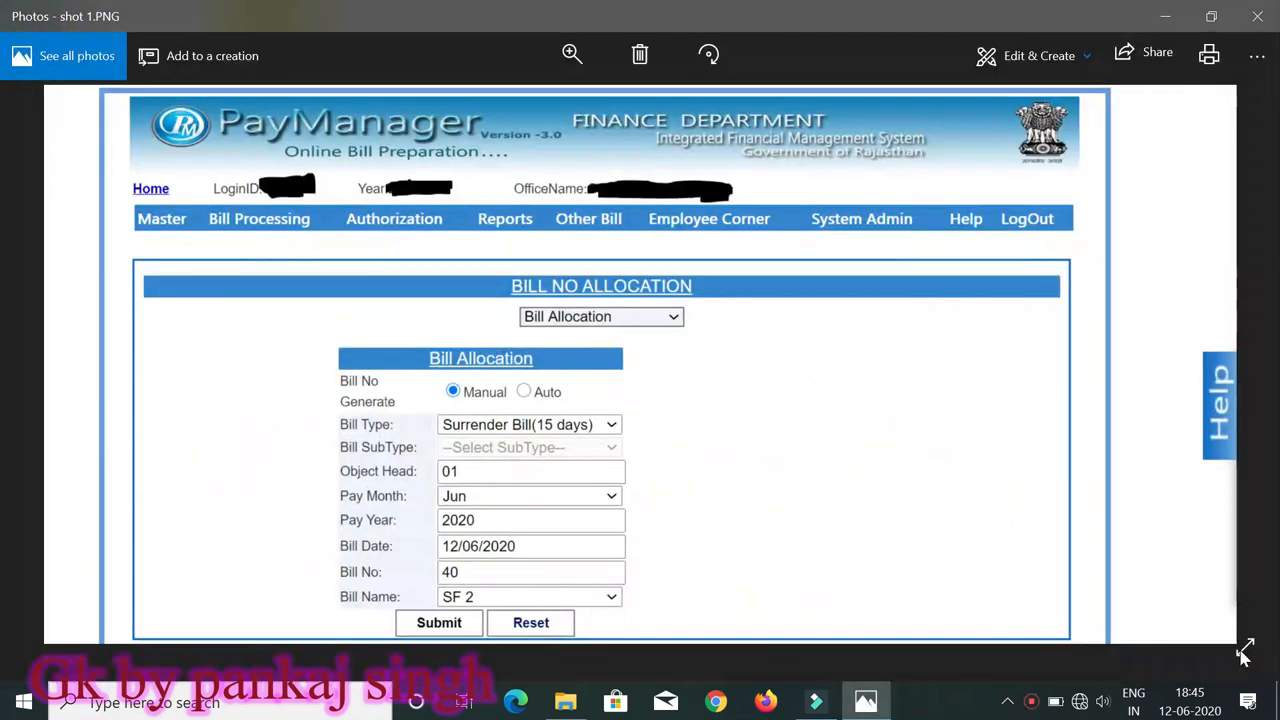
# Step: View the PayManager screenshots full screen, submit manual Surrender Bill(15 days) allocation No 40 for SF 2, and add an employee entry for 15 days
pyautogui.click(1244, 652)
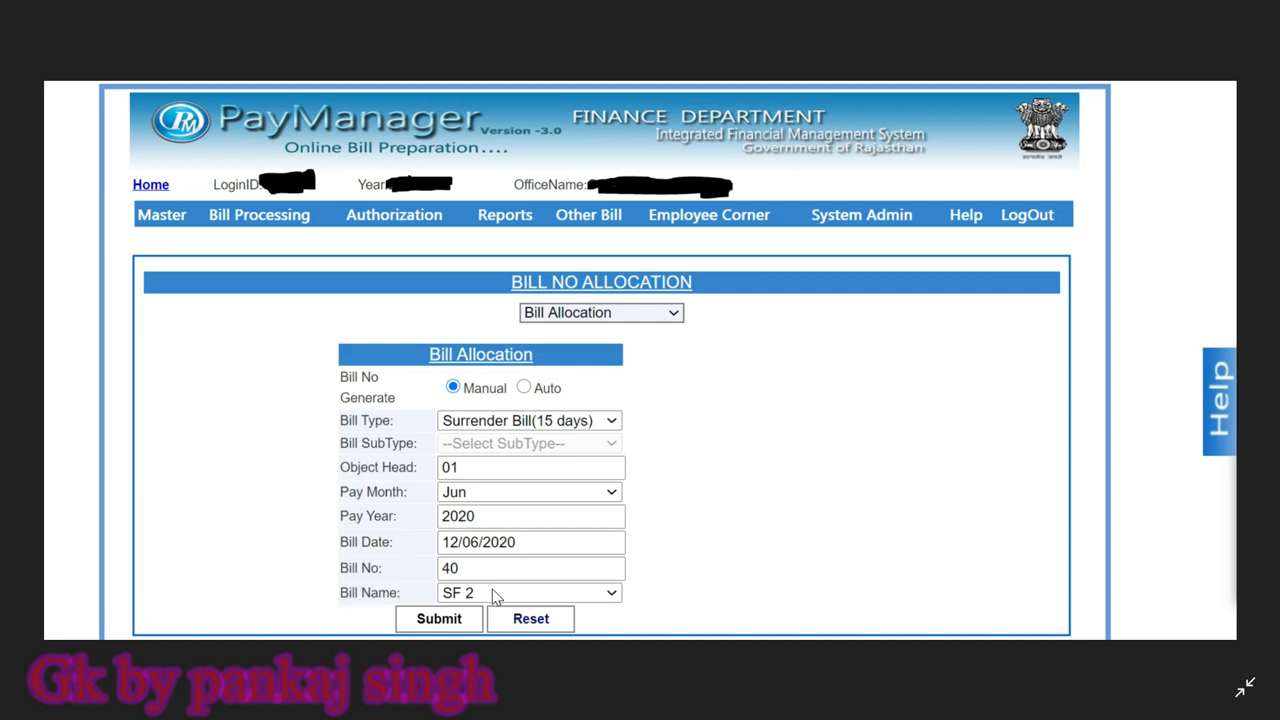
pyautogui.click(439, 619)
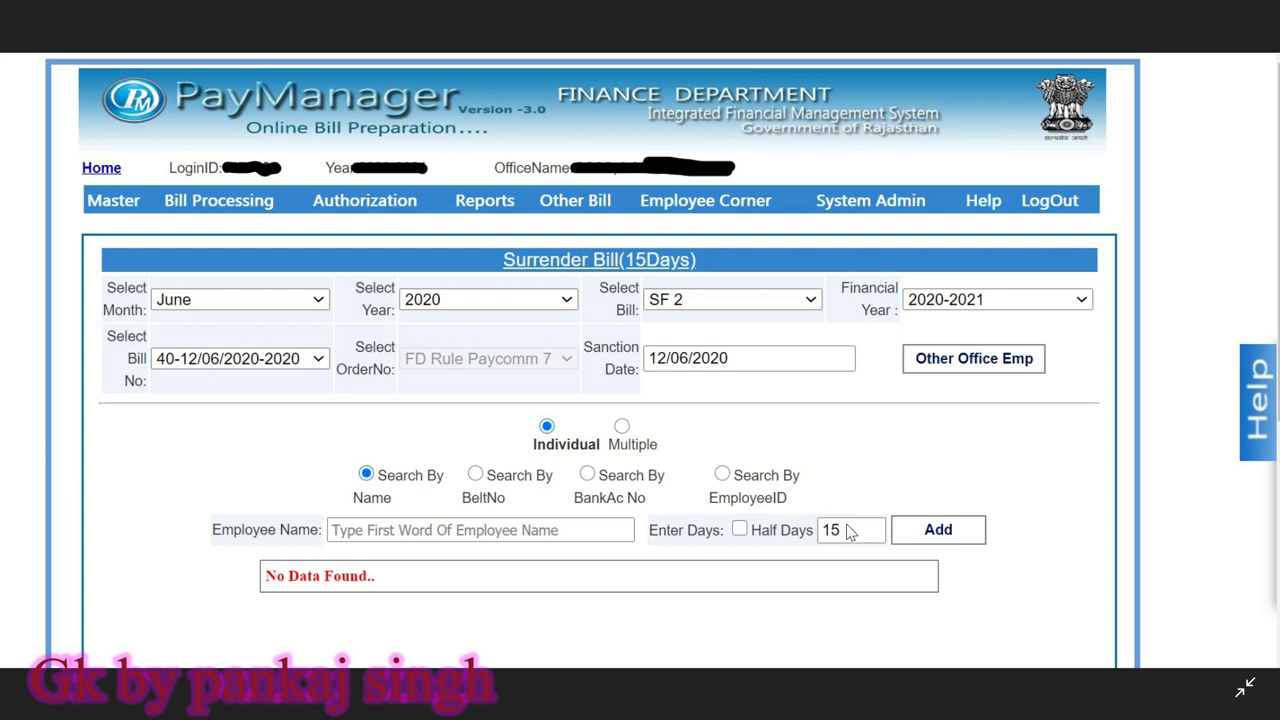
pyautogui.click(918, 537)
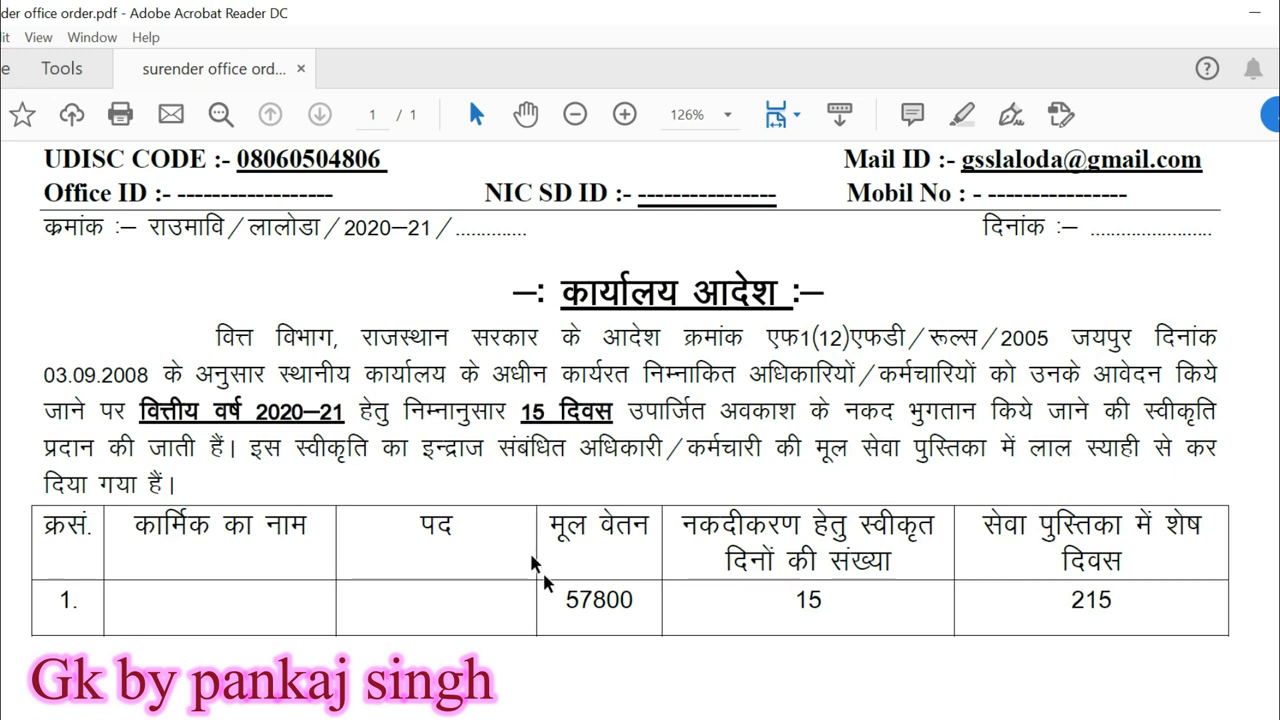
# Step: Switch to Calculator and divide the office order's basic pay, 57800, by 2
pyautogui.moveTo(555, 600); pyautogui.dragTo(624, 600)
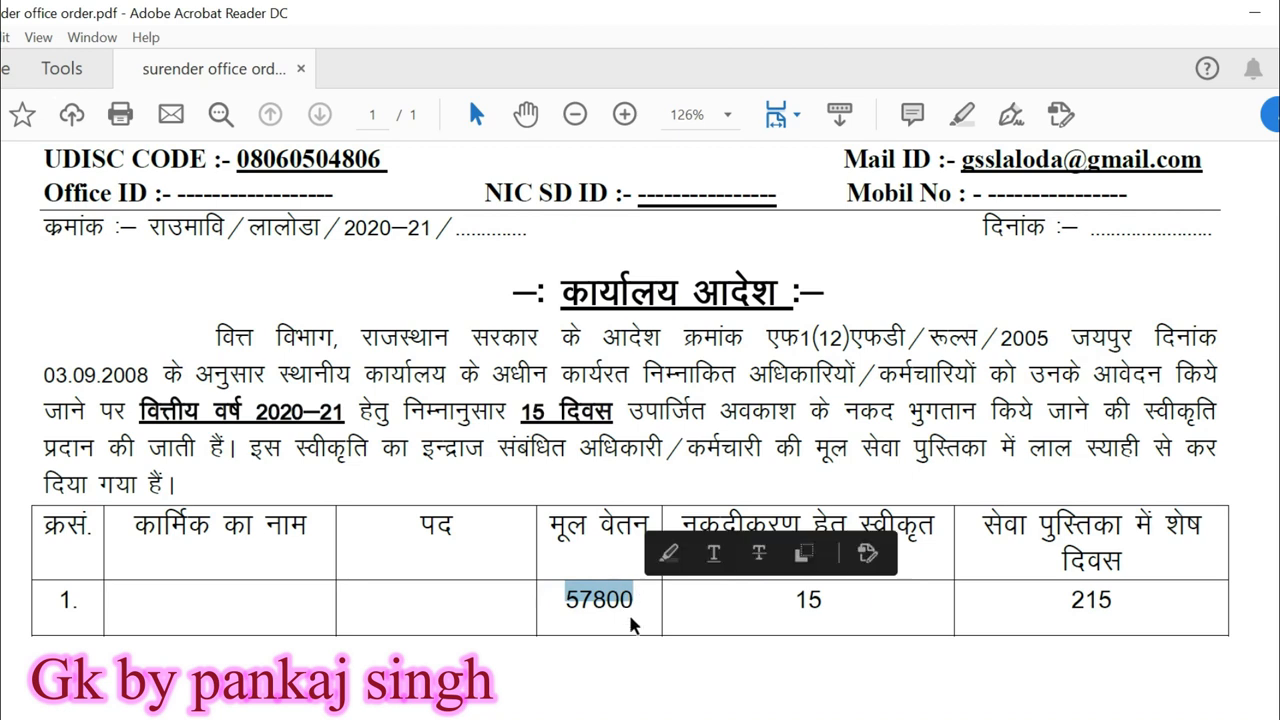
pyautogui.click(630, 623)
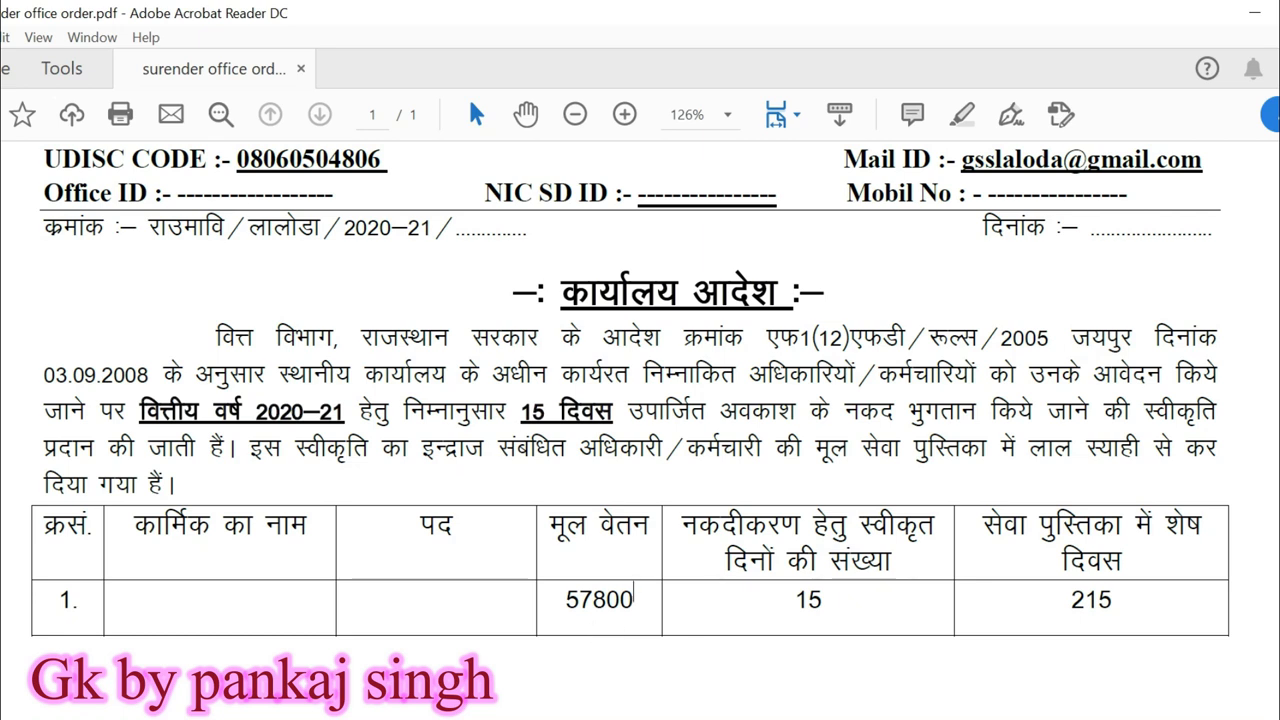
pyautogui.click(590, 718)
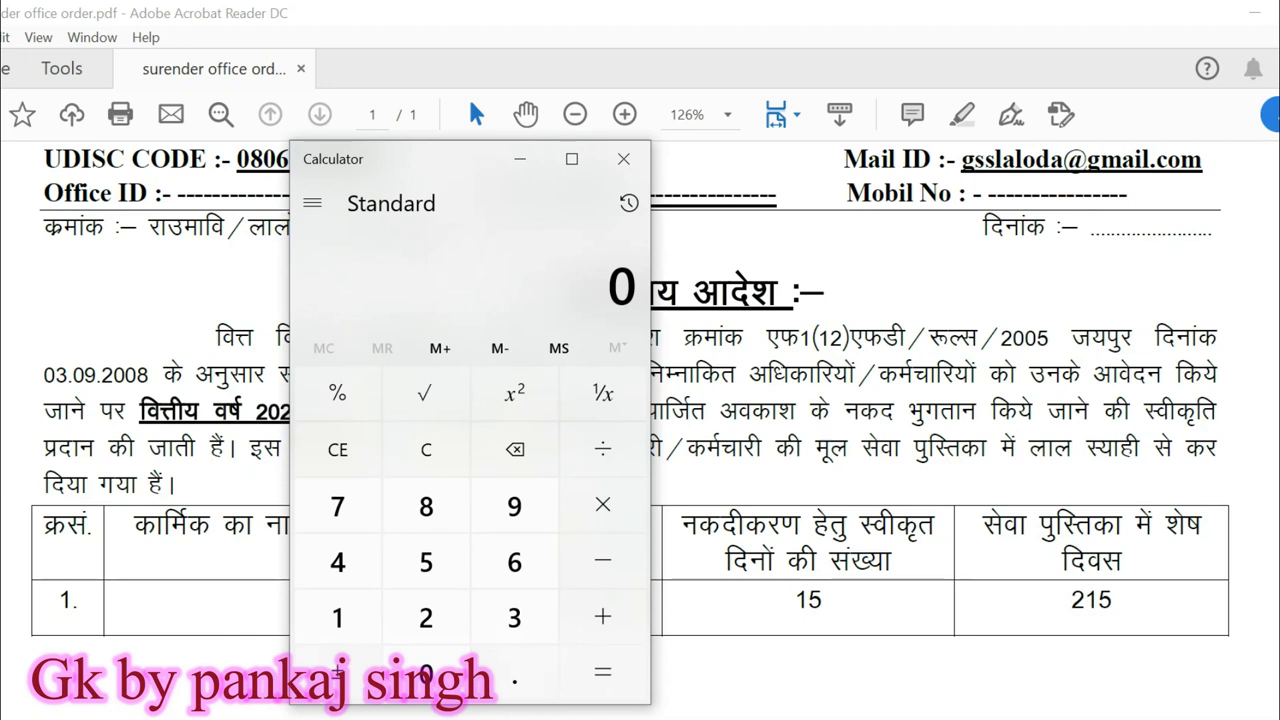
pyautogui.write('57800')
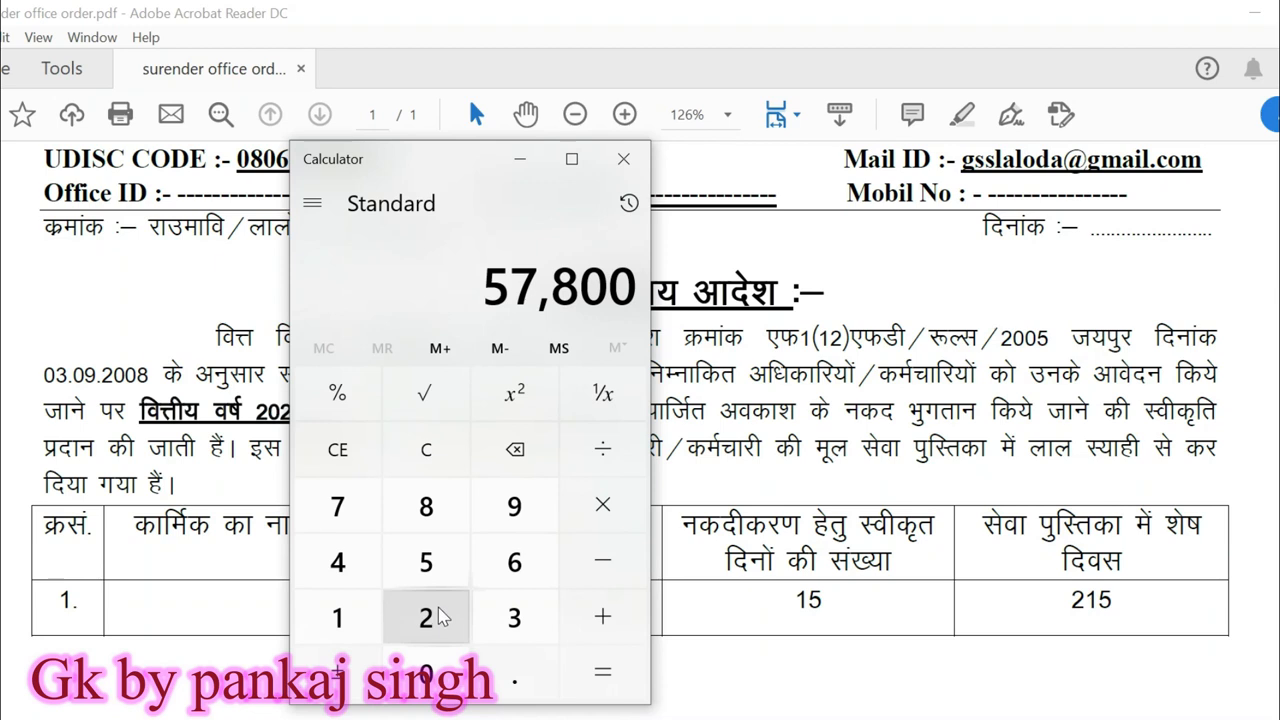
pyautogui.click(585, 460)
pyautogui.press('2')
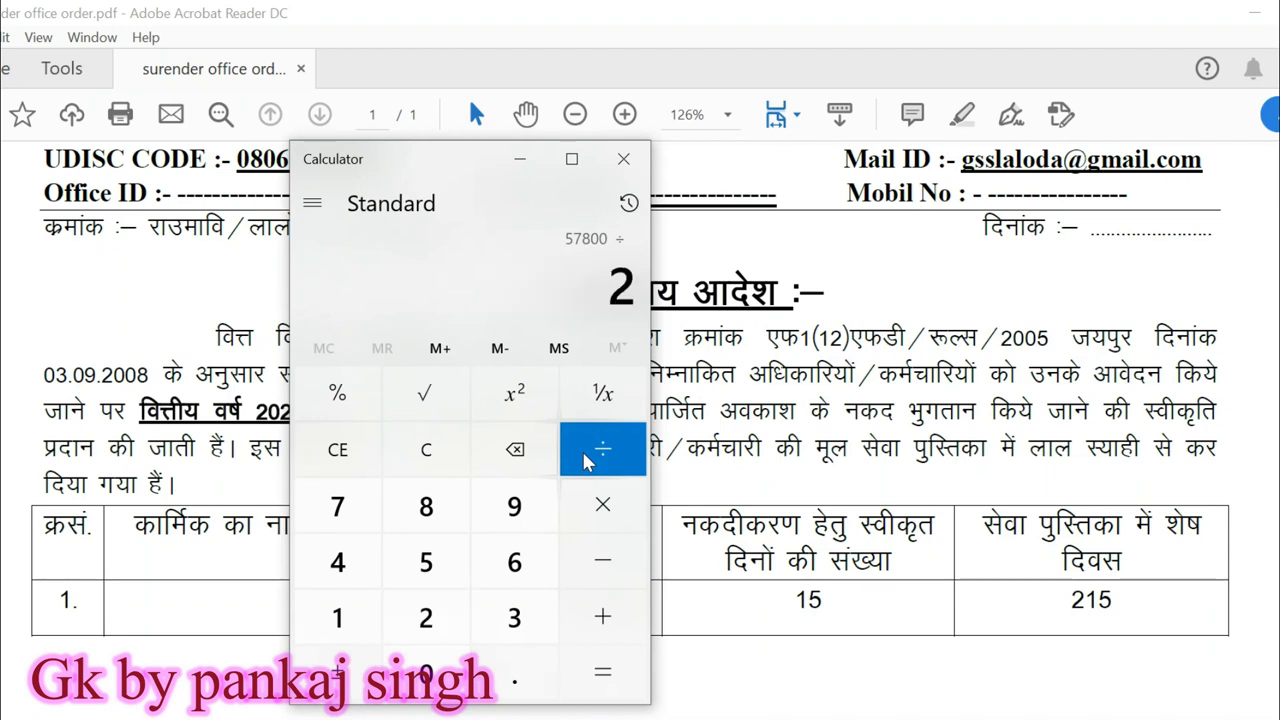
pyautogui.click(600, 675)
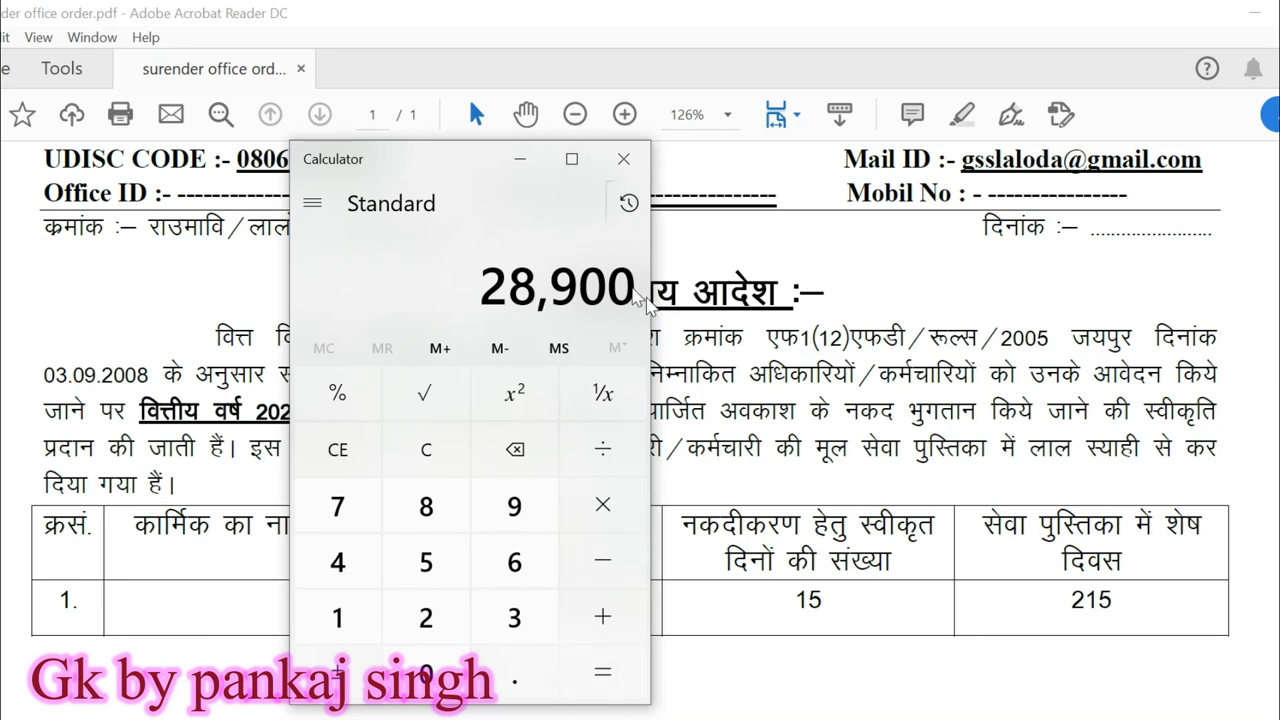
# Step: Widen the calculator to display its history and calculate 17 percent of the halved basic pay by dividing by 100 and multiplying by 17
pyautogui.moveTo(650, 146); pyautogui.dragTo(1216, 177)
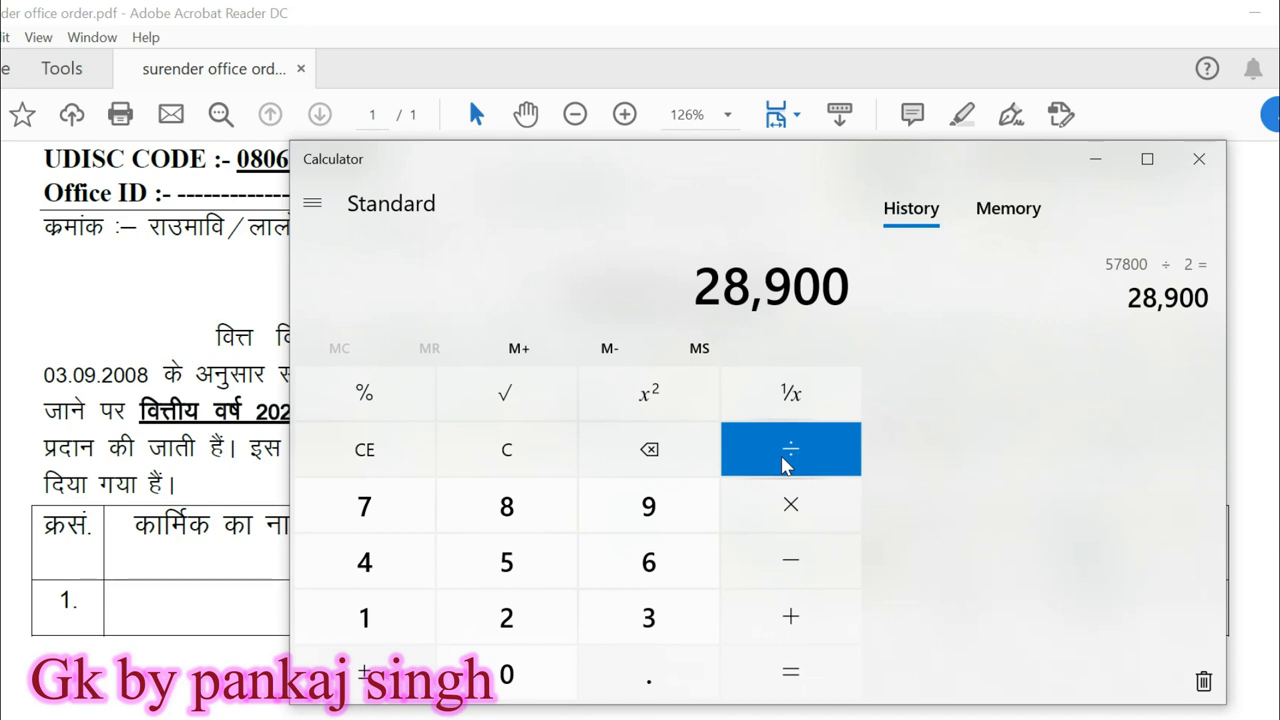
pyautogui.click(788, 450)
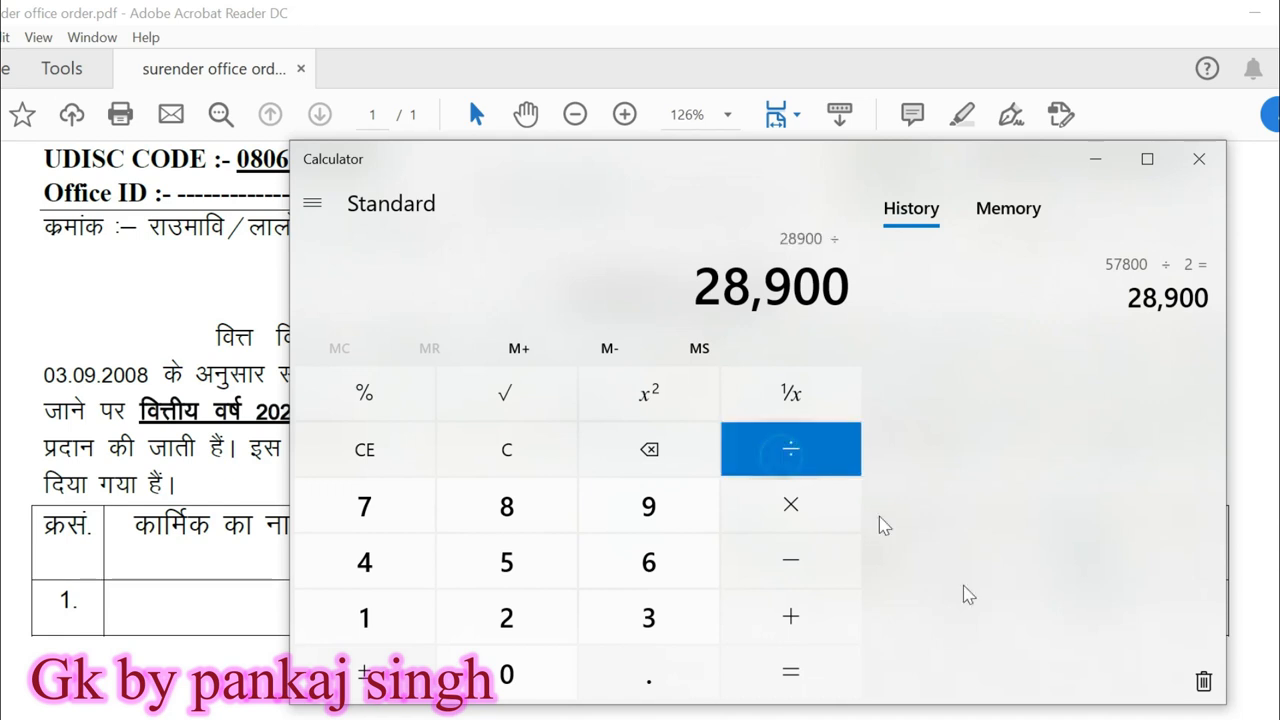
pyautogui.write('100')
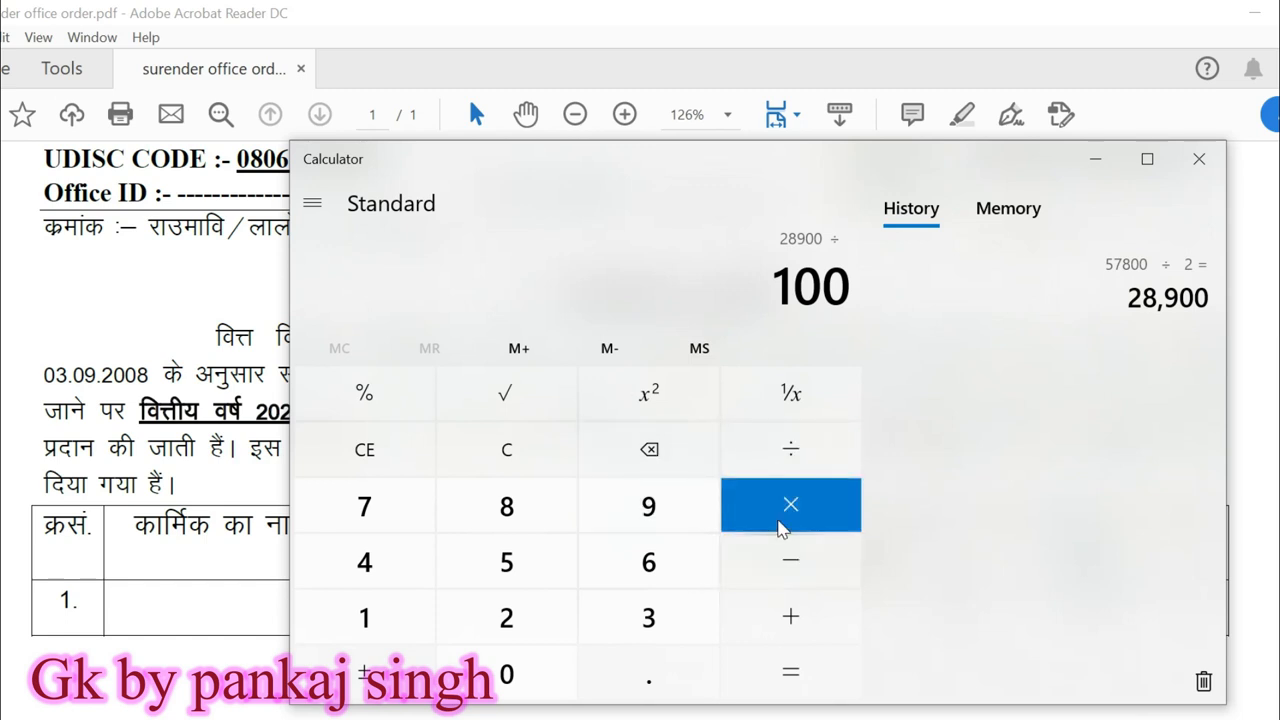
pyautogui.click(775, 505)
pyautogui.write('1')
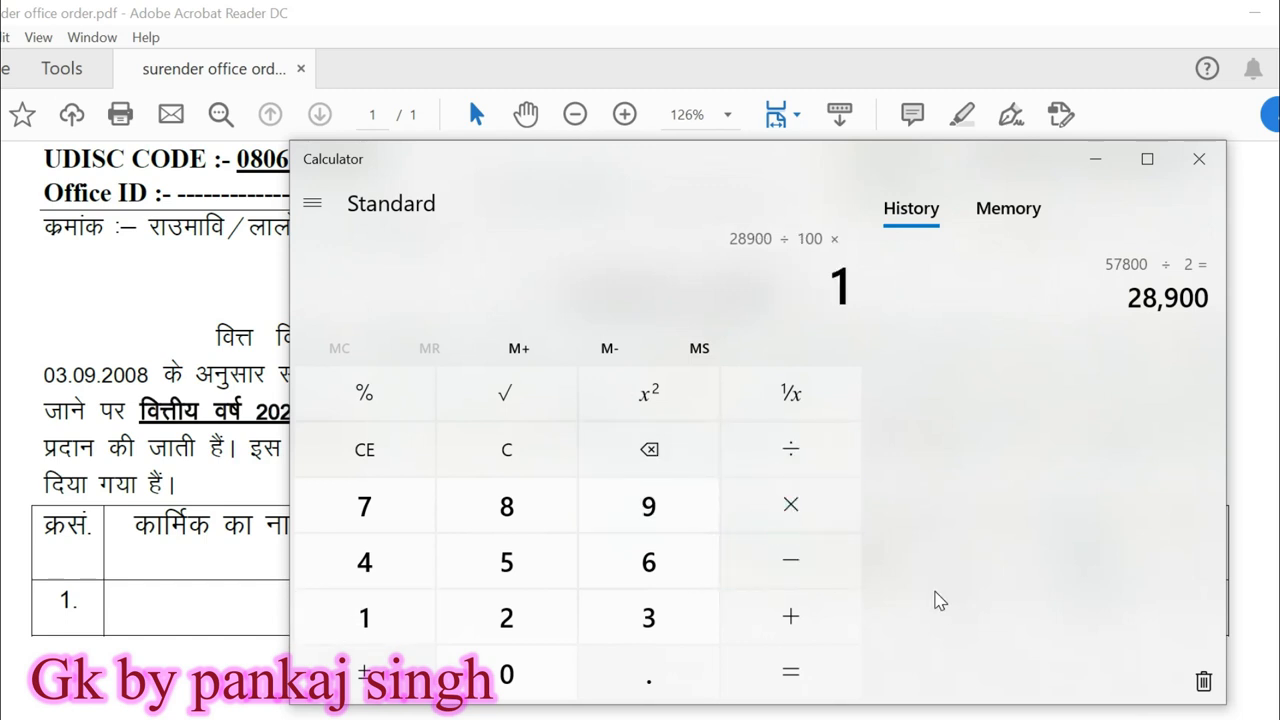
pyautogui.write('7')
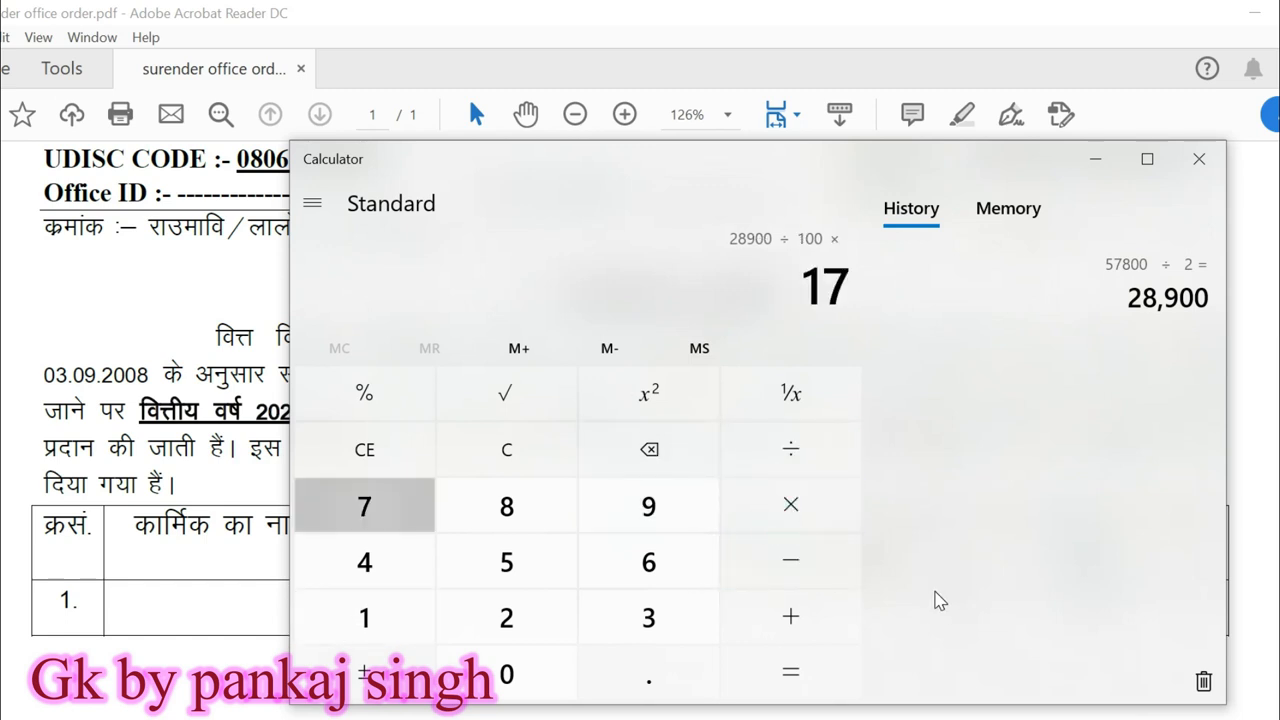
pyautogui.click(822, 674)
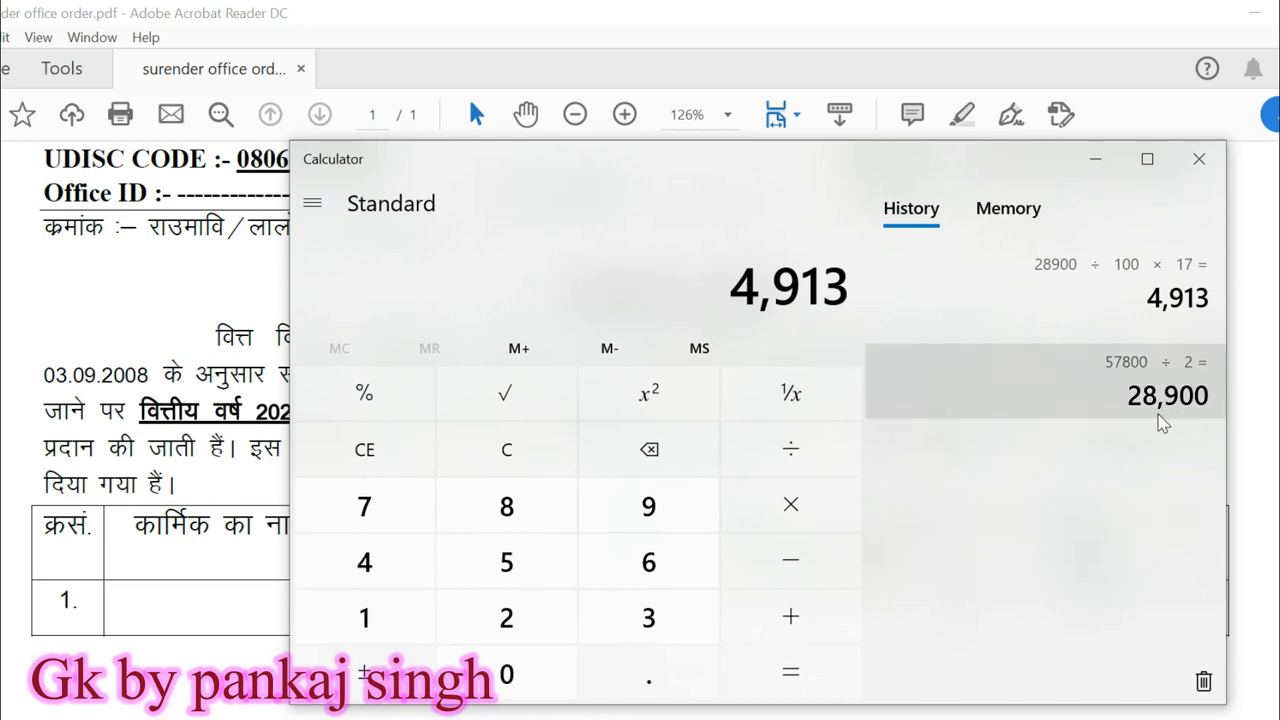
# Step: Add the halved basic pay, 28900, to the calculated 17 percent amount
pyautogui.click(822, 615)
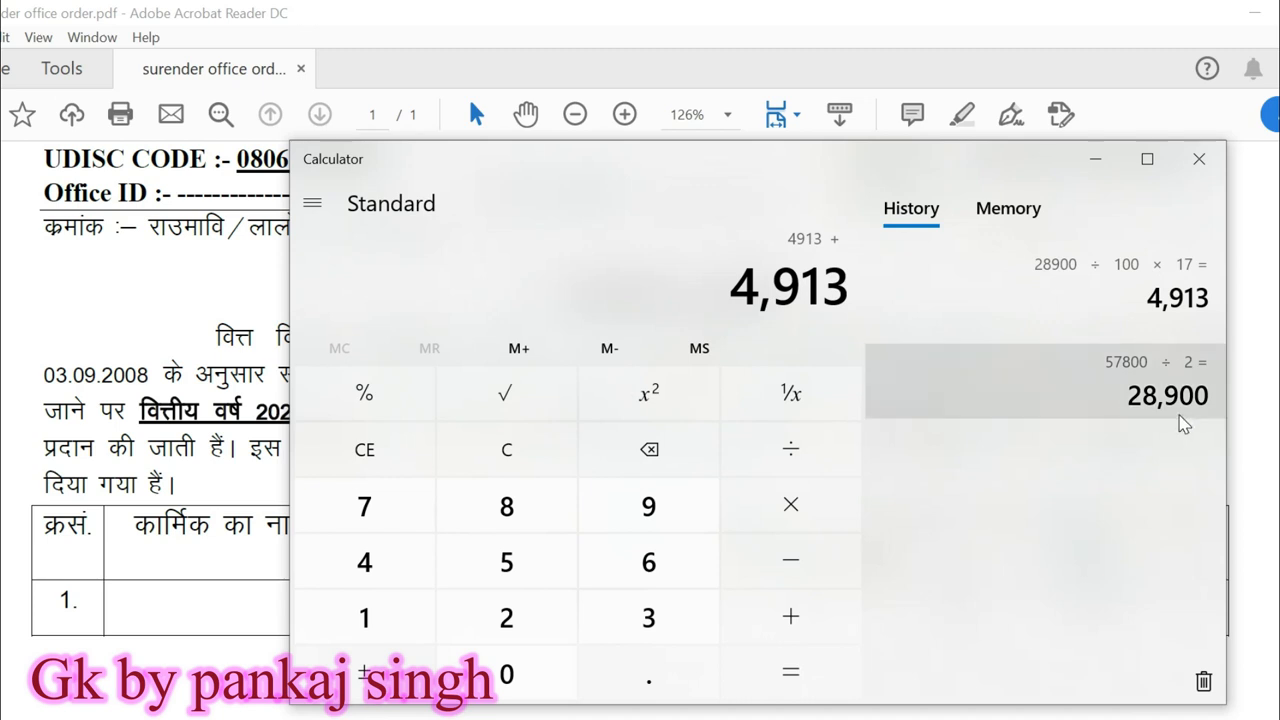
pyautogui.write('28900')
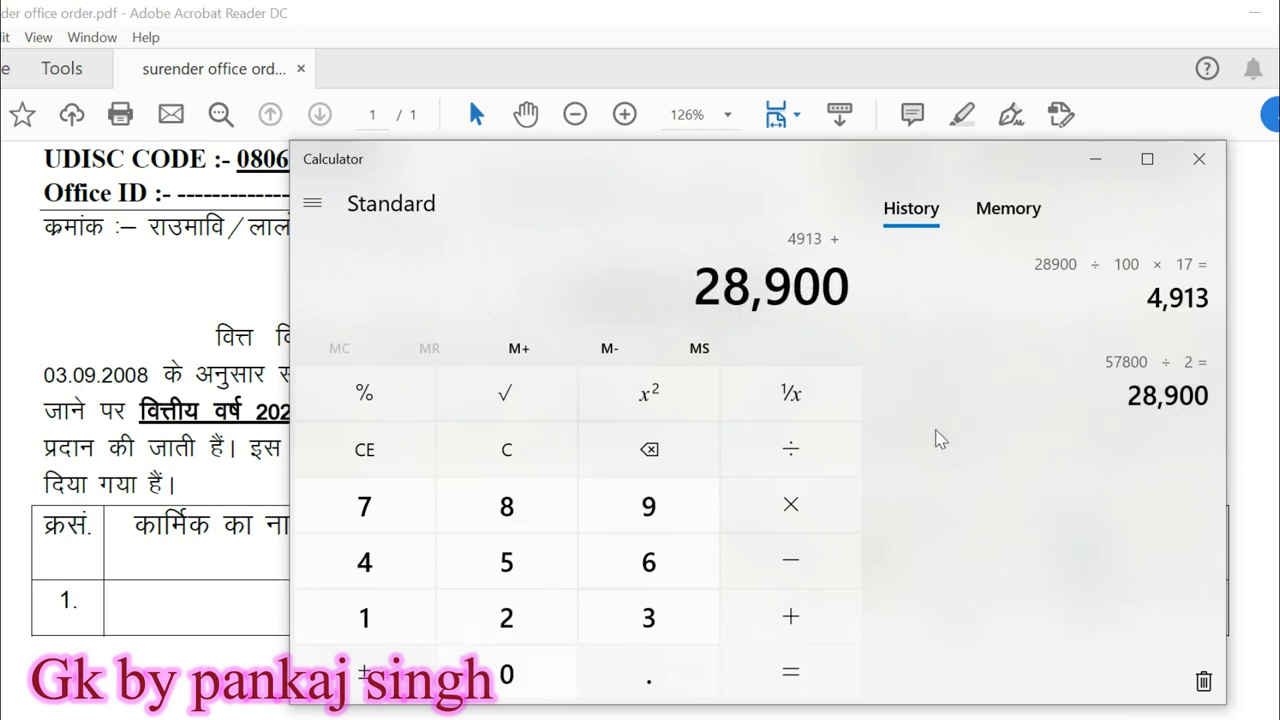
pyautogui.click(778, 682)
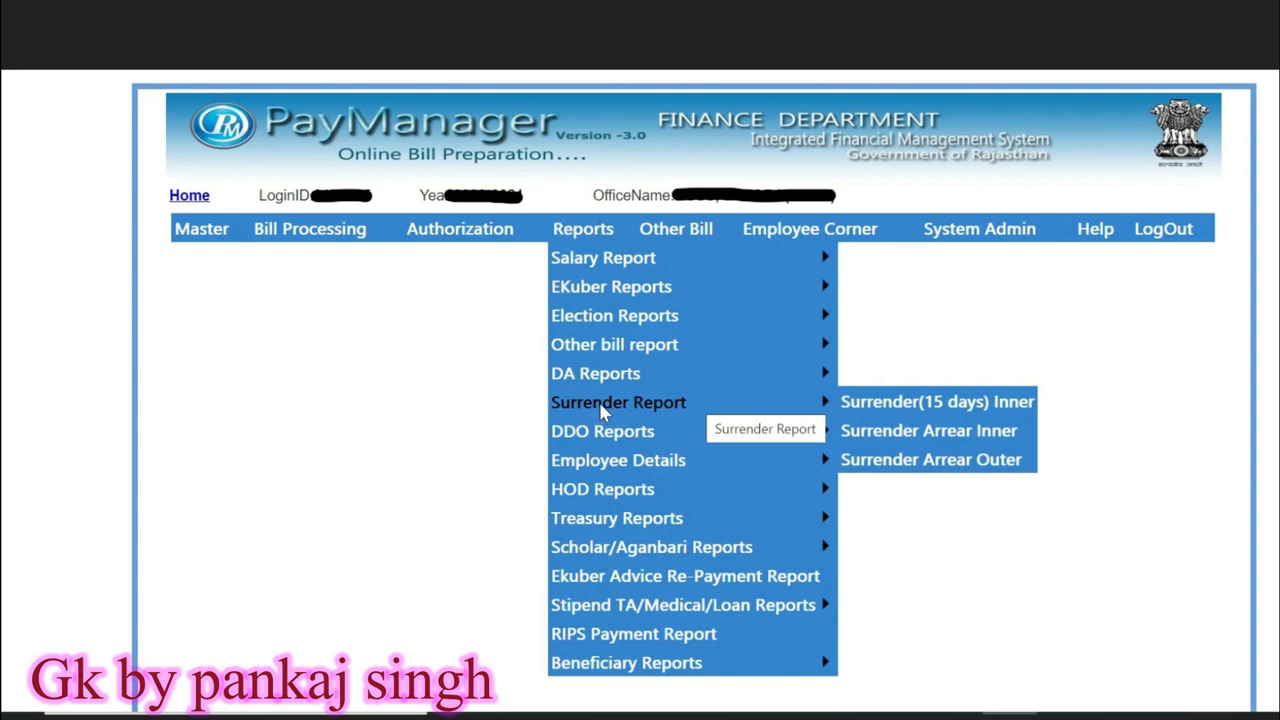
# Step: Show the Surrender (15 Days) Inner report in PayManager for June 2020, group SF 2 and the 12/06/2020 bill
pyautogui.click(983, 404)
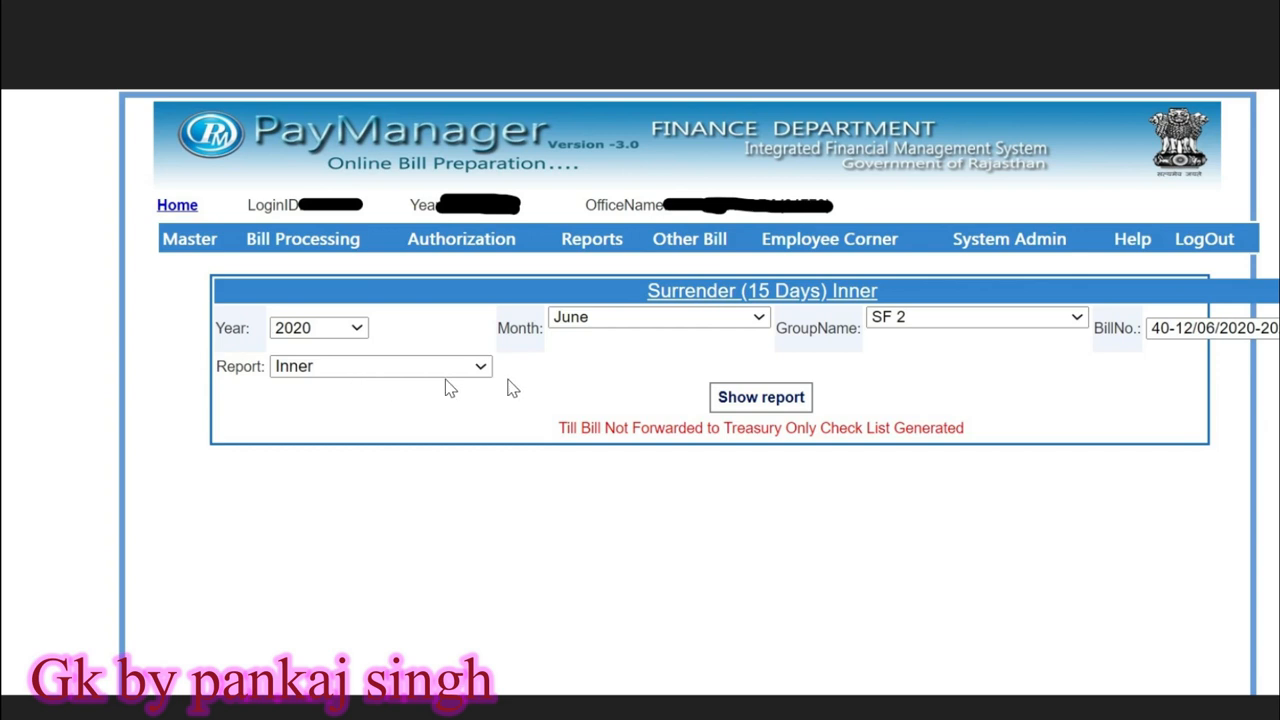
pyautogui.click(758, 397)
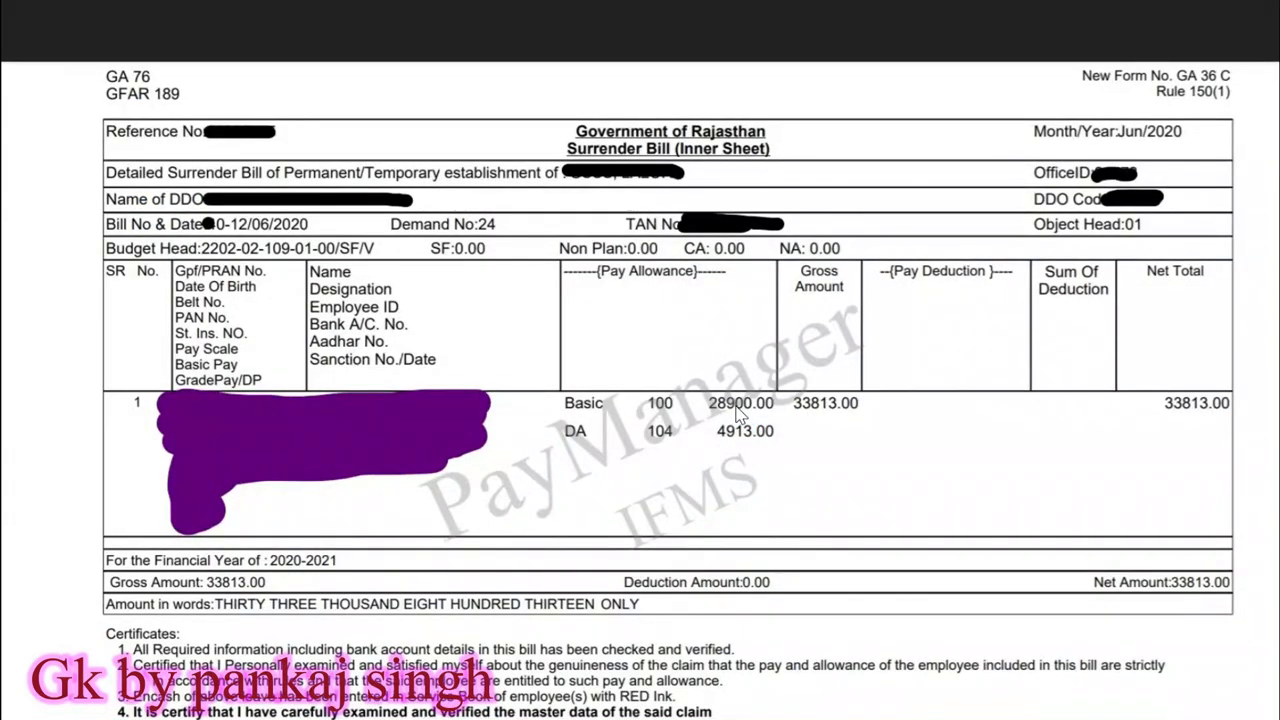
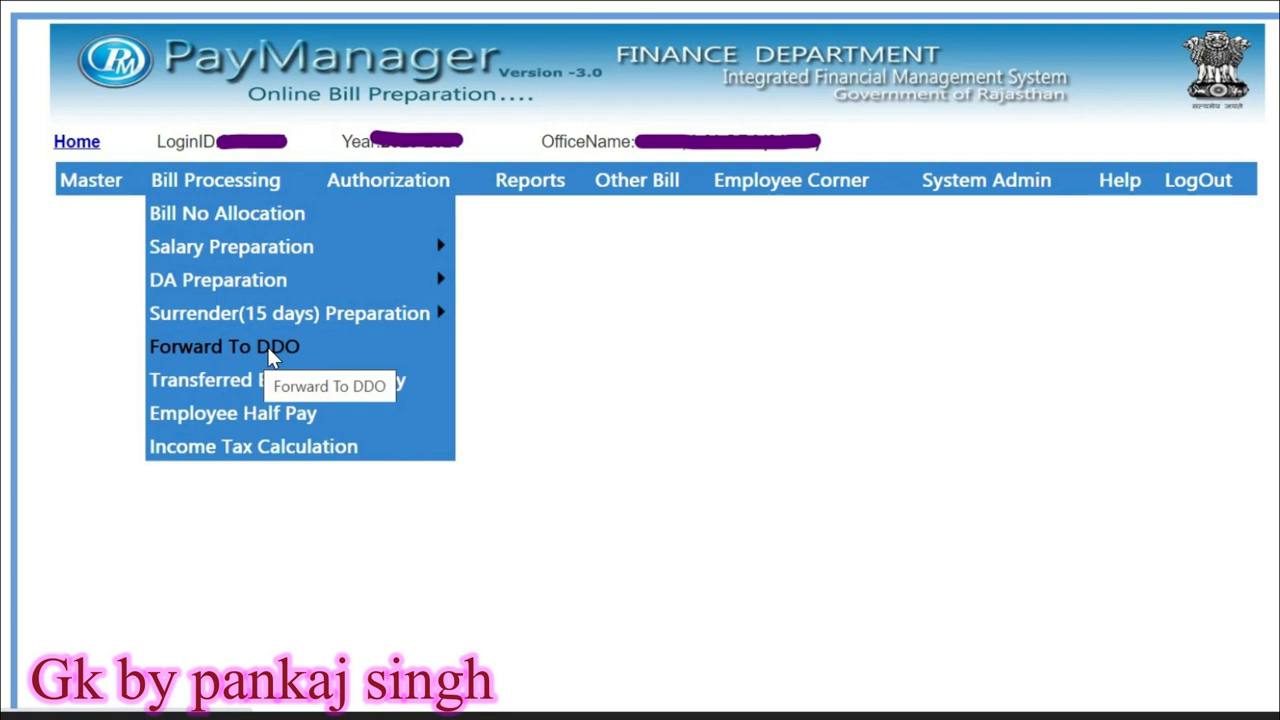
# Step: Forward the June 2020 Surrender Bill(15 days) No 40 of SF 2 to the DDO and dismiss the message
pyautogui.click(270, 350)
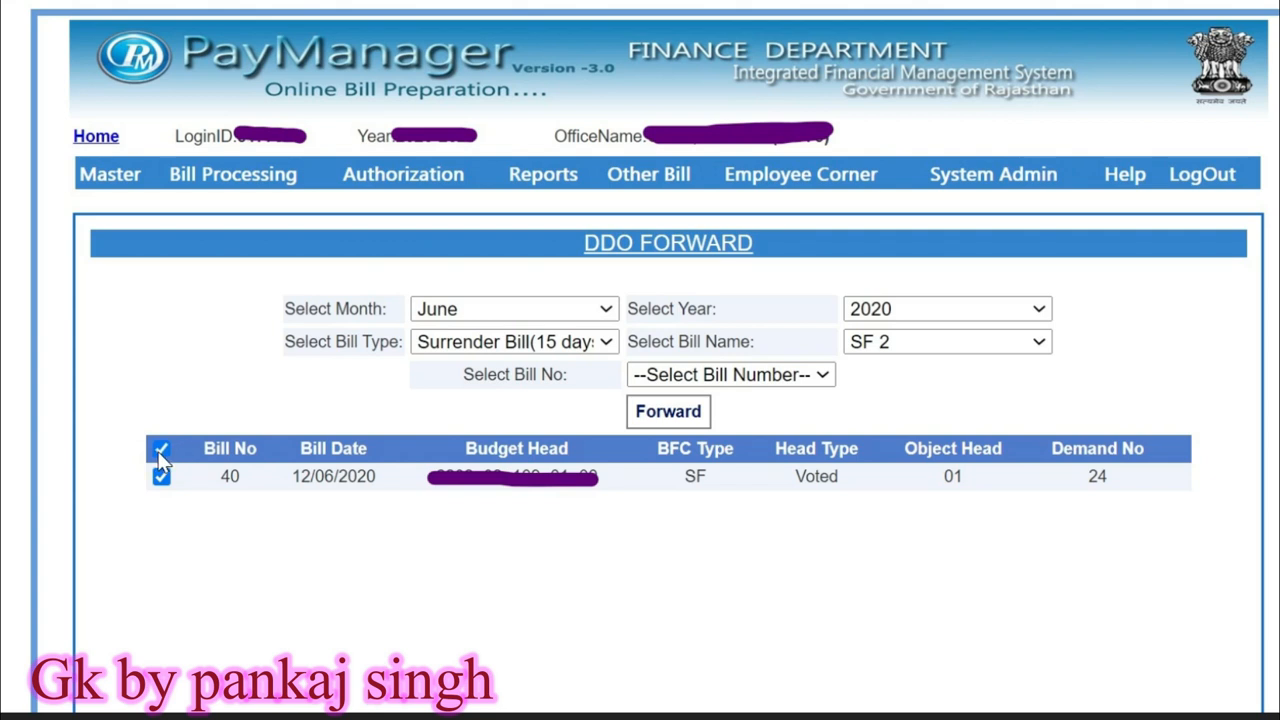
pyautogui.click(669, 418)
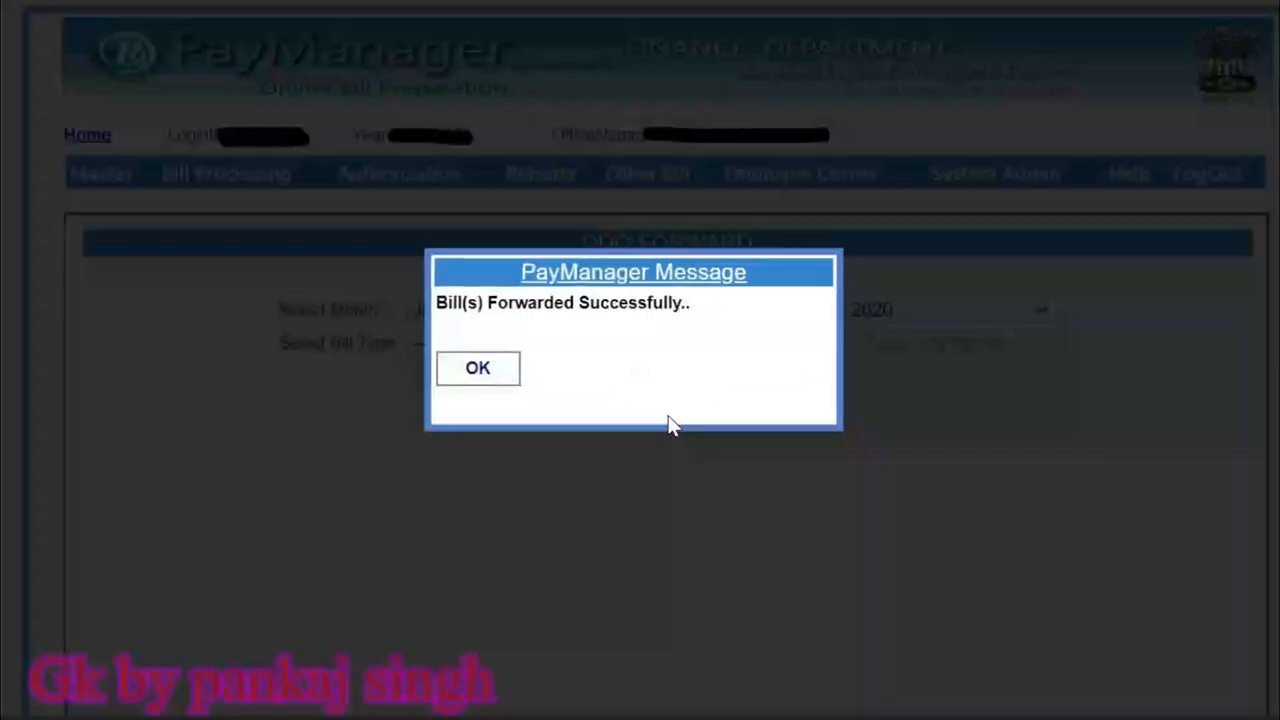
pyautogui.click(478, 369)
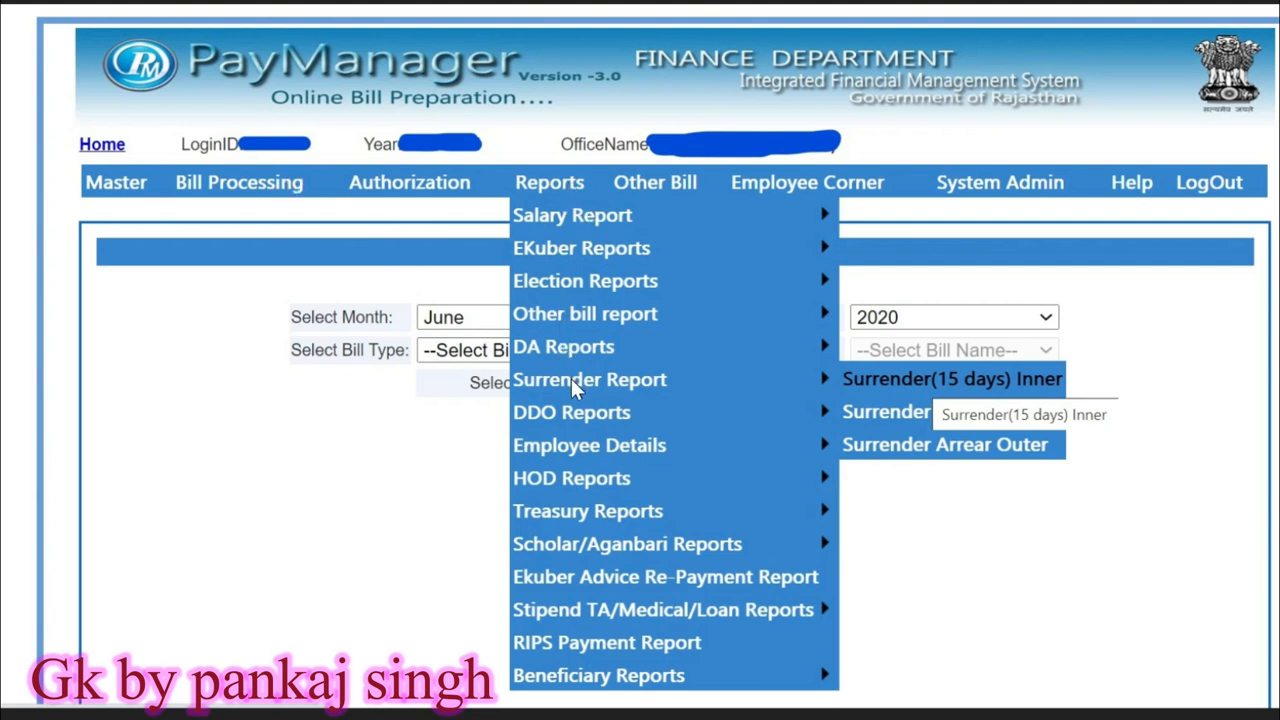
# Step: Open the Surrender(15 days) Inner report again for the forwarded bill
pyautogui.click(1021, 390)
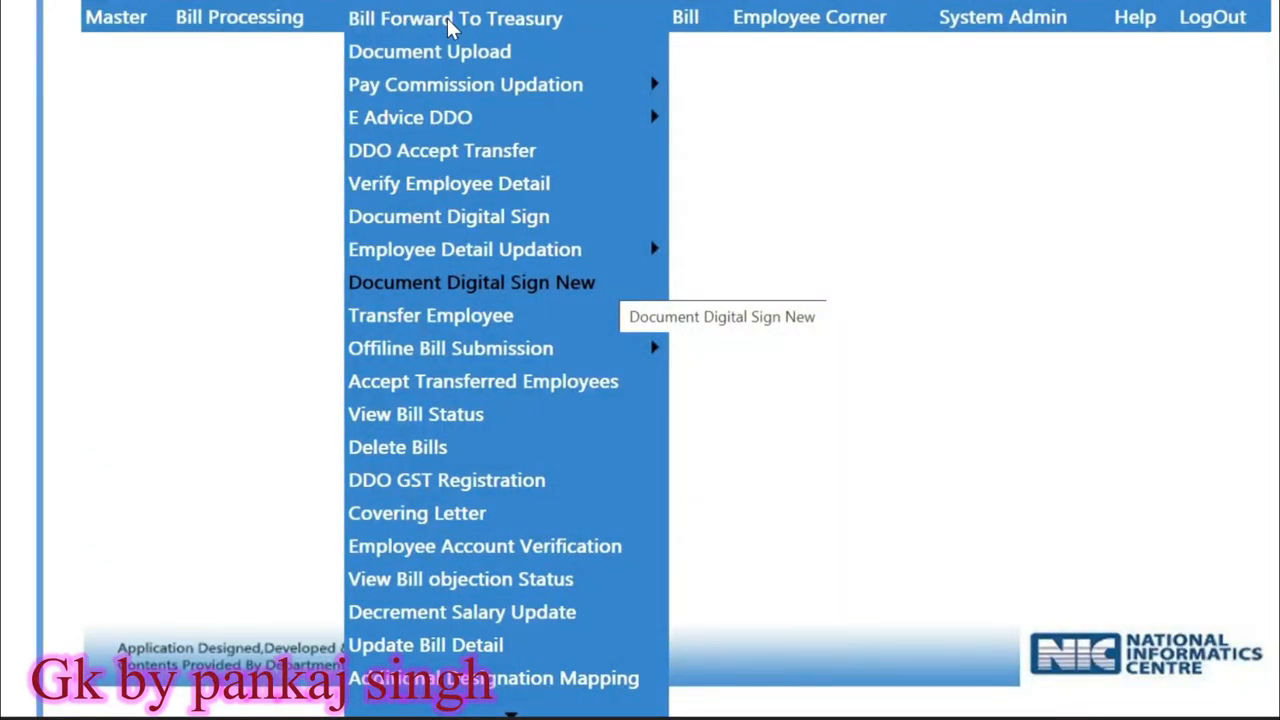
# Step: Select the DSC signature certificate for June 2020 Surrender Bill(15 days) No 40 of SF 2 in Document Digital Sign New, verifying the User PIN
pyautogui.click(558, 285)
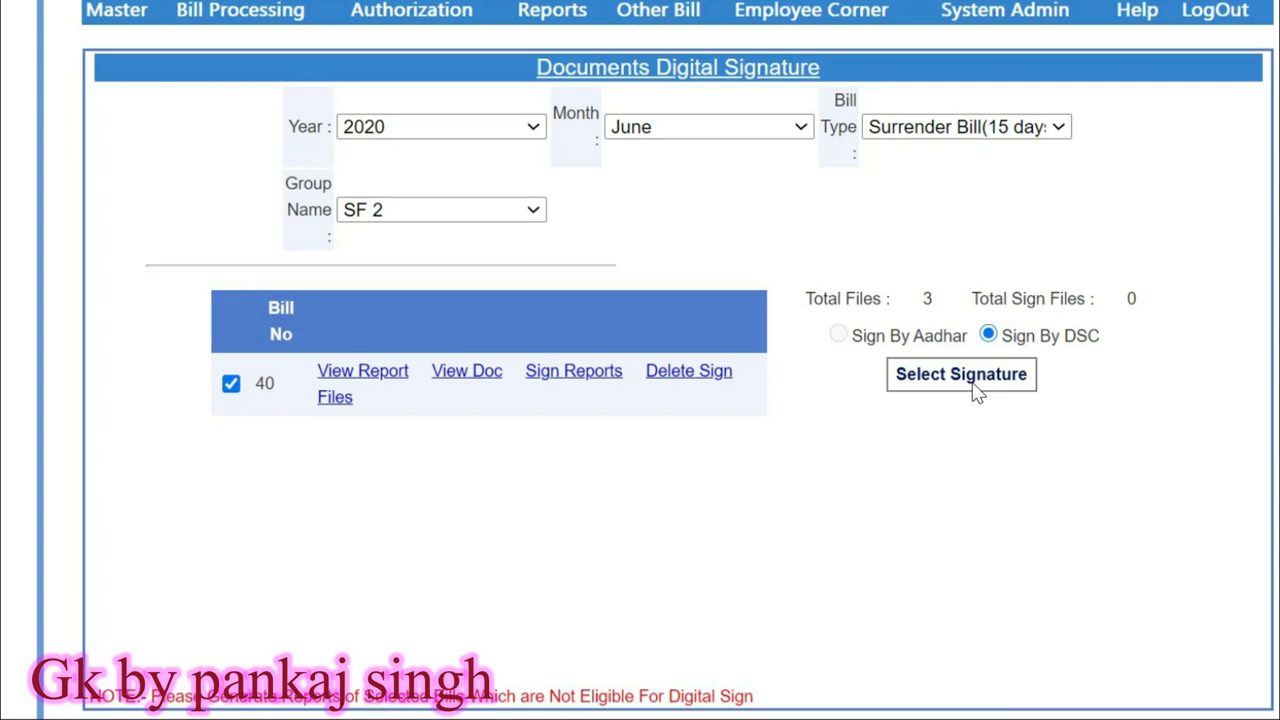
pyautogui.click(961, 376)
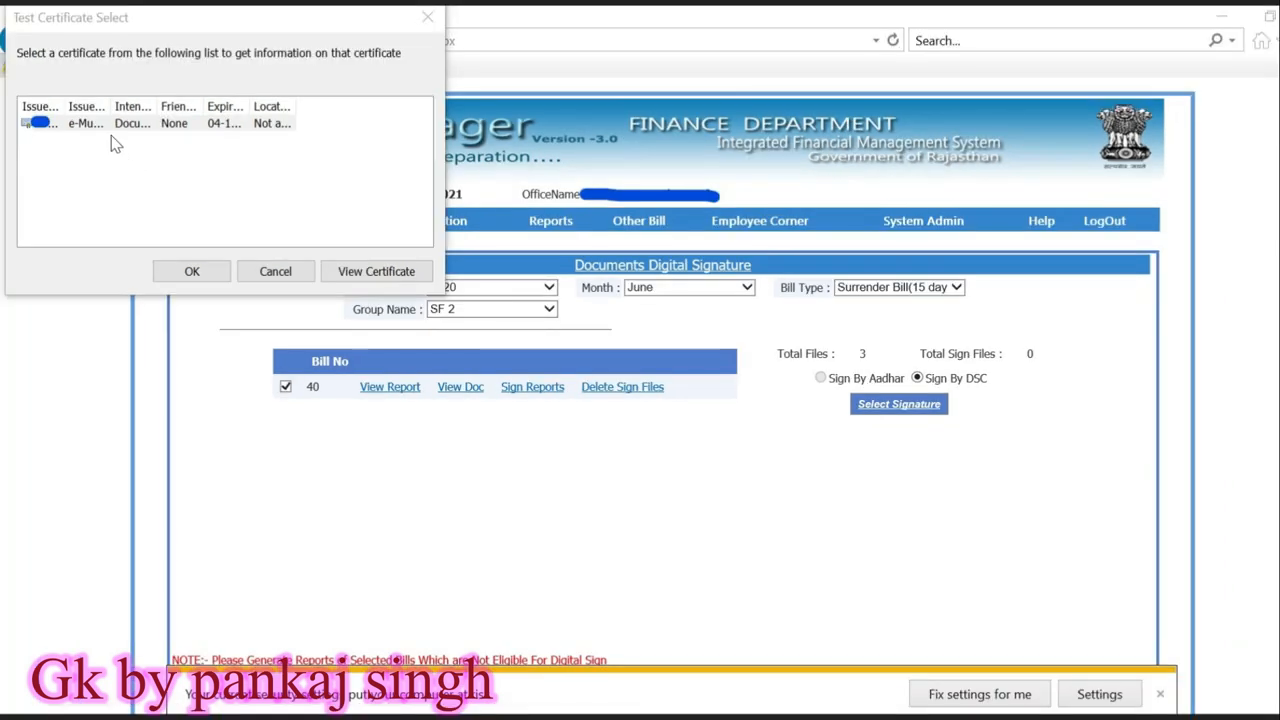
pyautogui.click(172, 277)
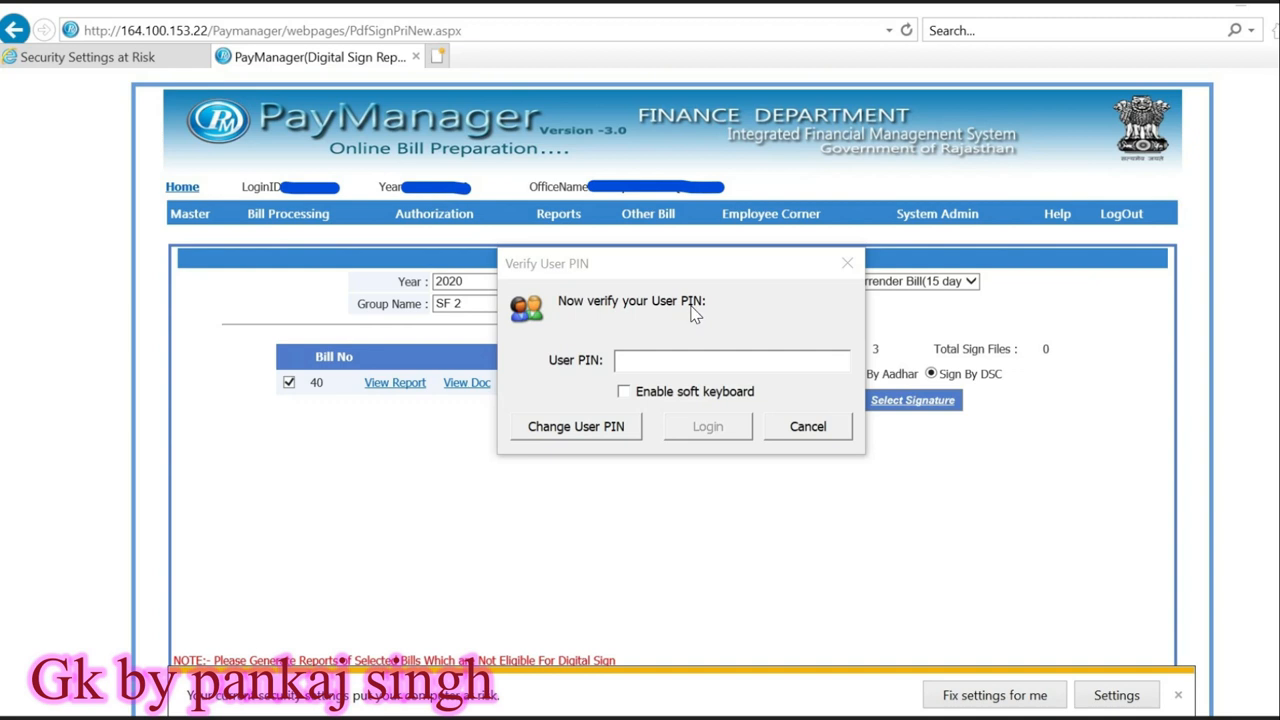
pyautogui.click(634, 362)
pyautogui.click(808, 426)
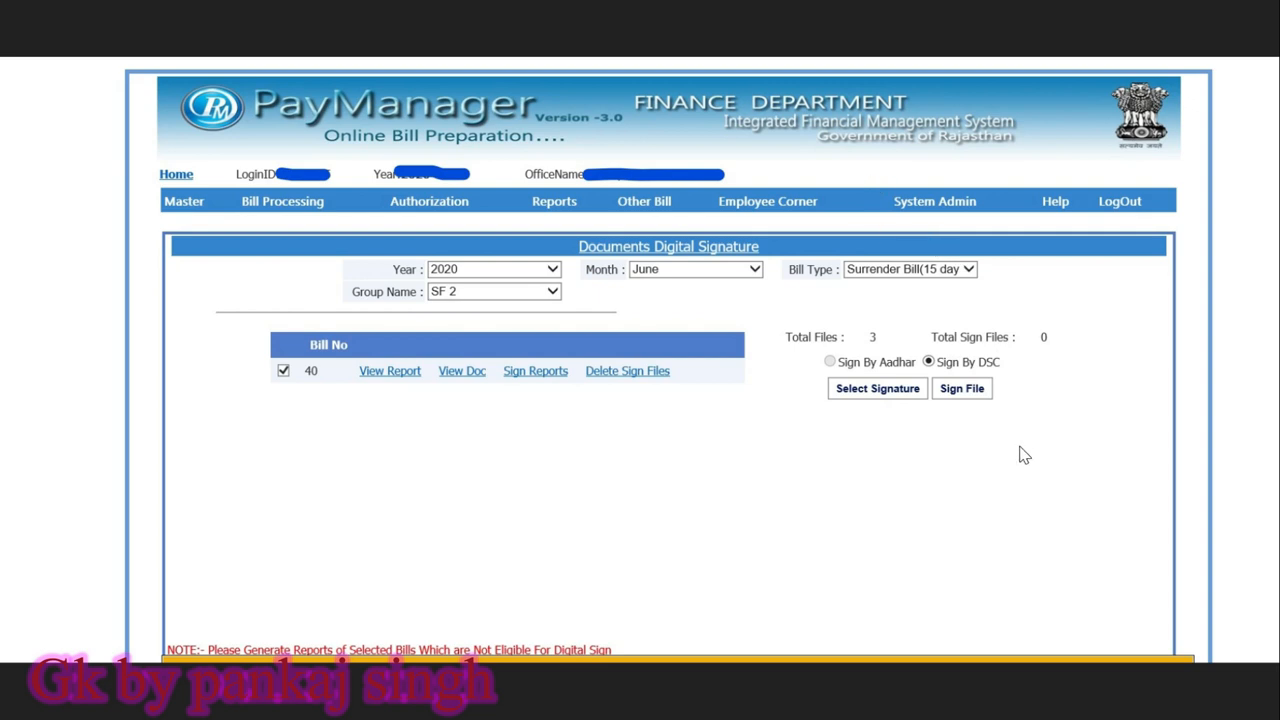
# Step: Digitally sign the files of surrender bill No 40 with the selected DSC and dismiss the message
pyautogui.click(962, 389)
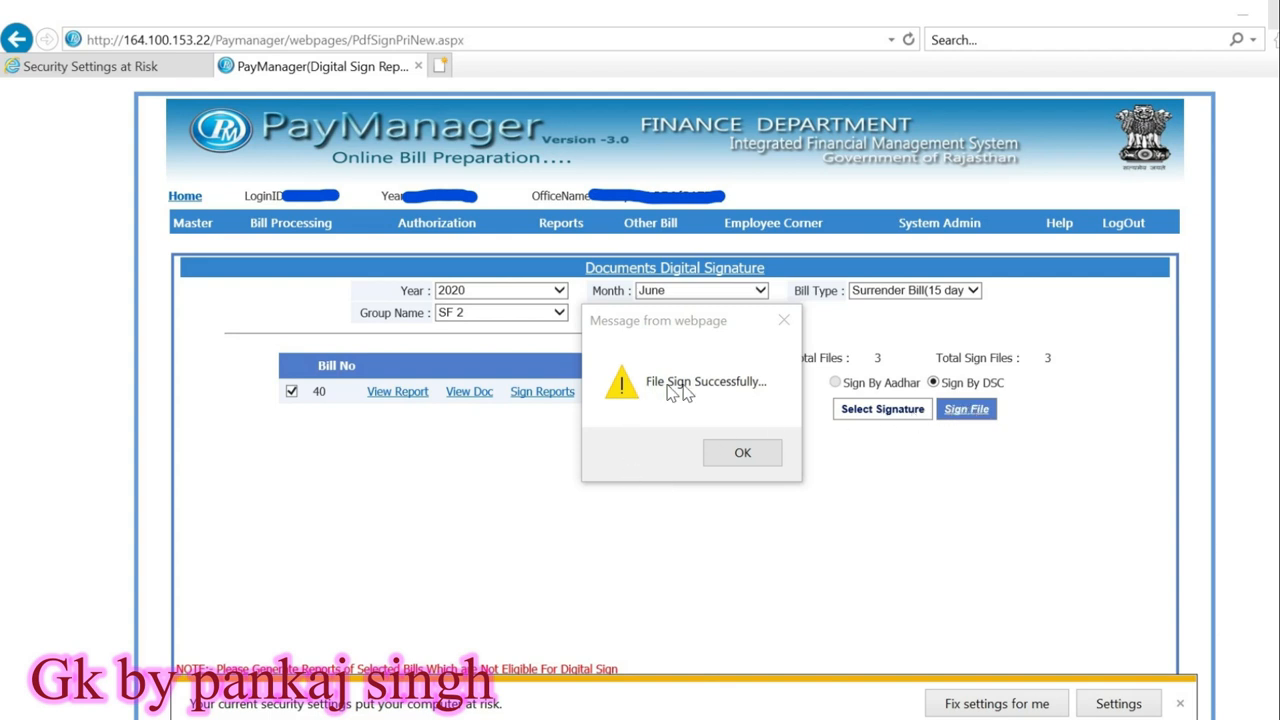
pyautogui.click(743, 454)
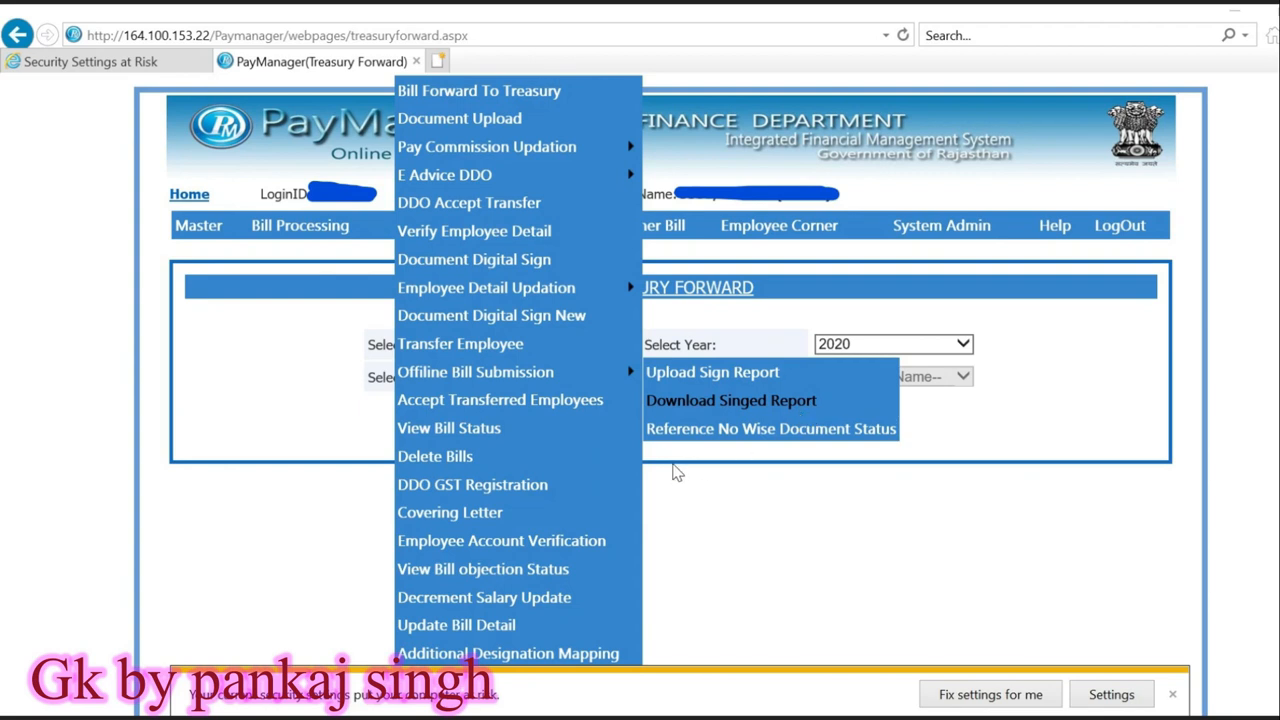
# Step: View the offline bill submission pages for downloading the signed report and checking document status by reference number
pyautogui.click(771, 402)
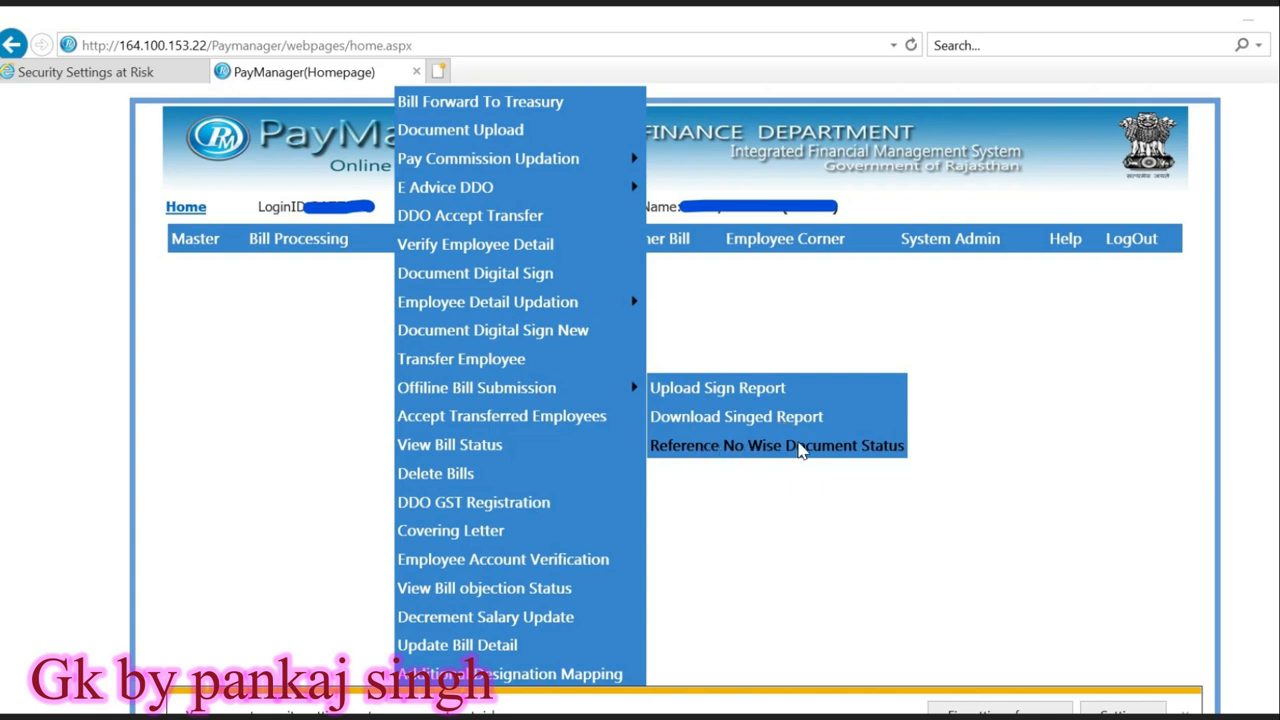
pyautogui.click(853, 447)
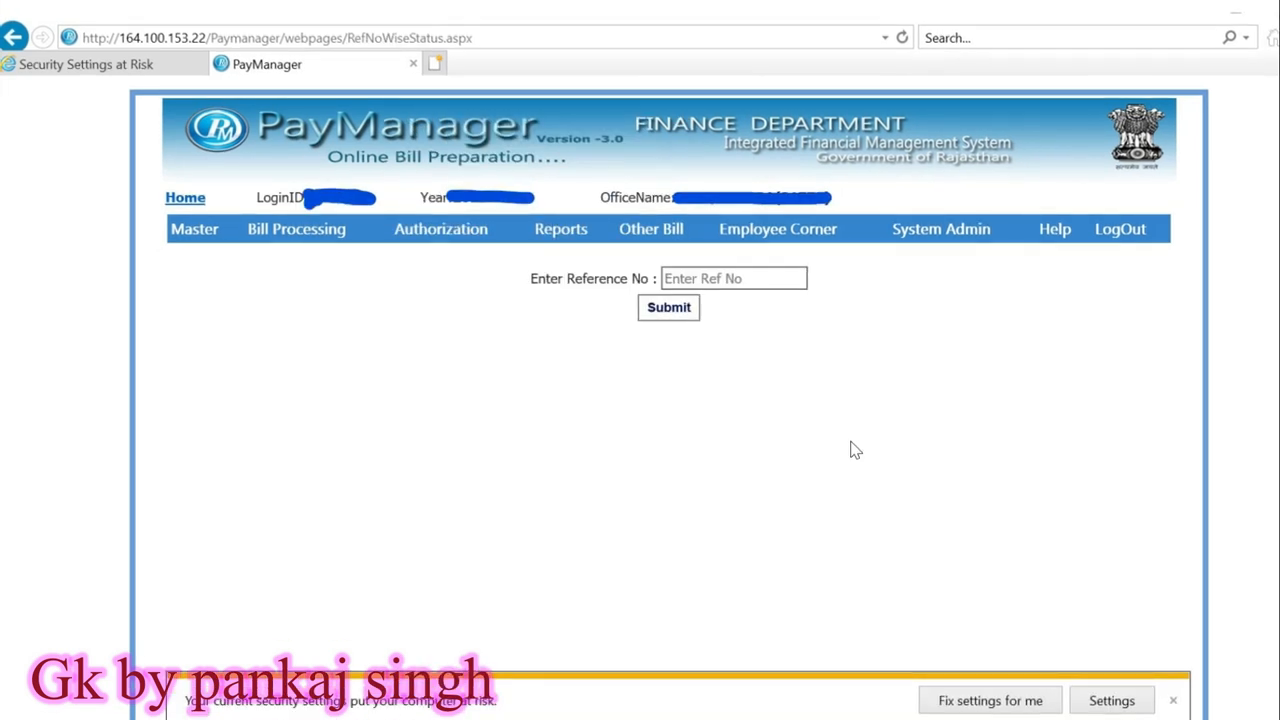